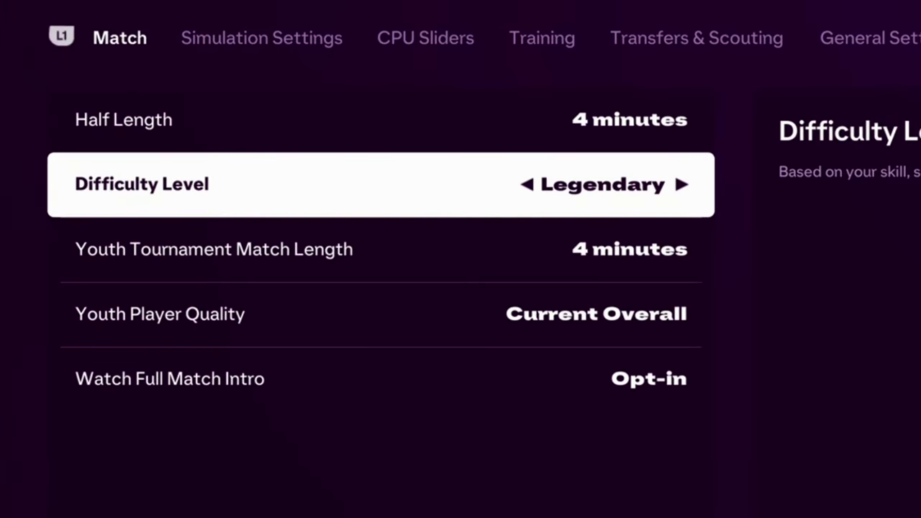
Step: Set the match difficulty level to Ultimate
{"action": "key", "text": "Right"}
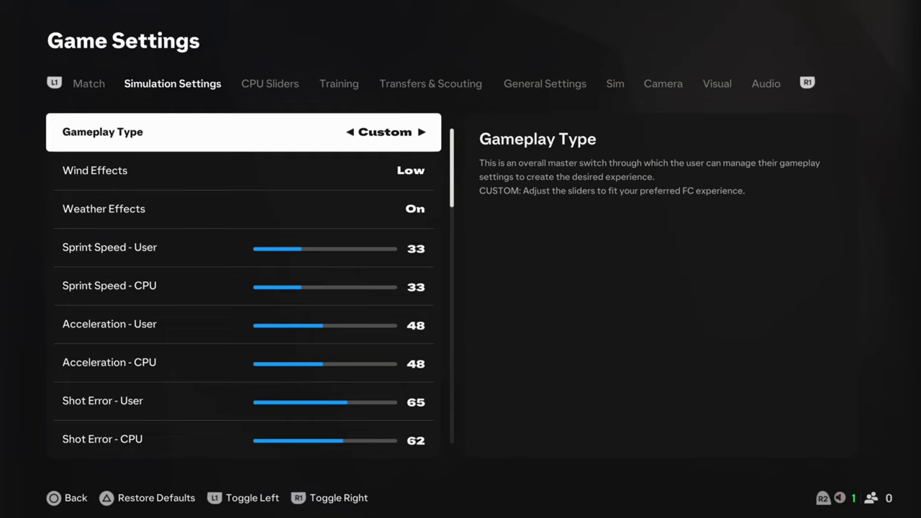
{"action": "key", "text": "q"}
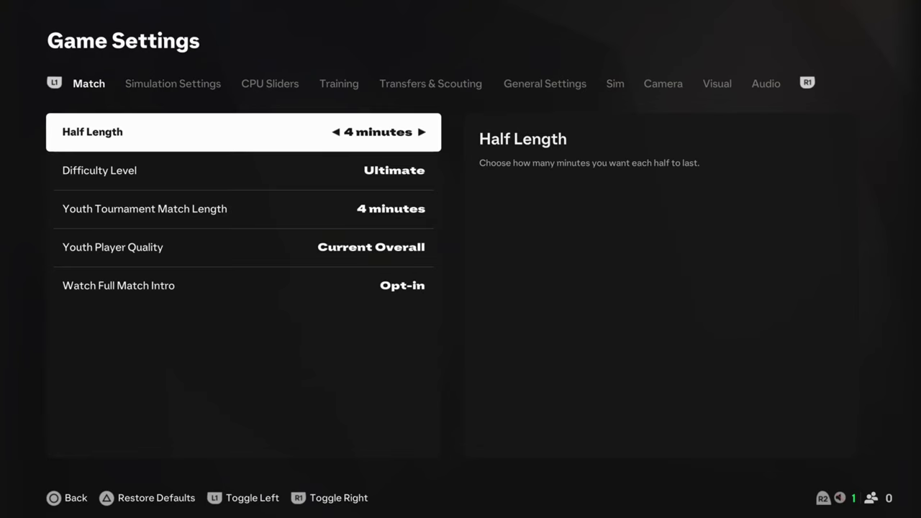
{"action": "key", "text": "Down"}
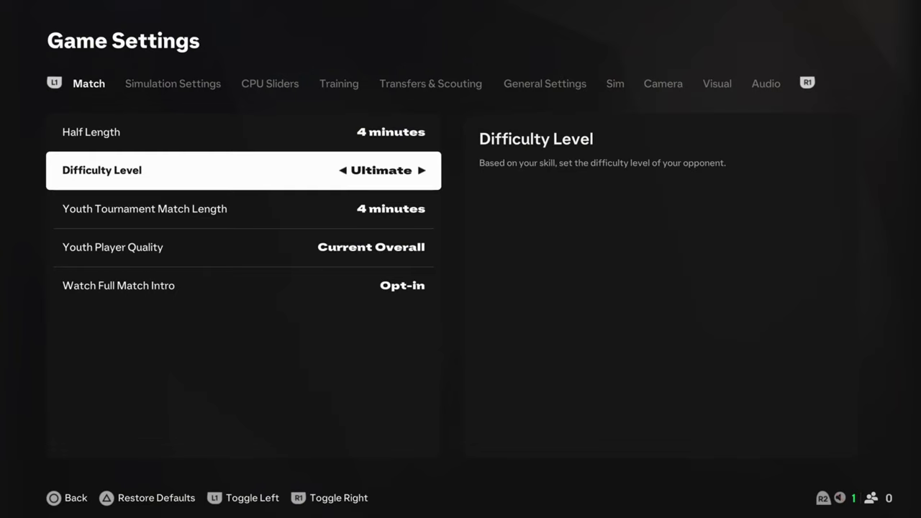
{"action": "key", "text": "Left"}
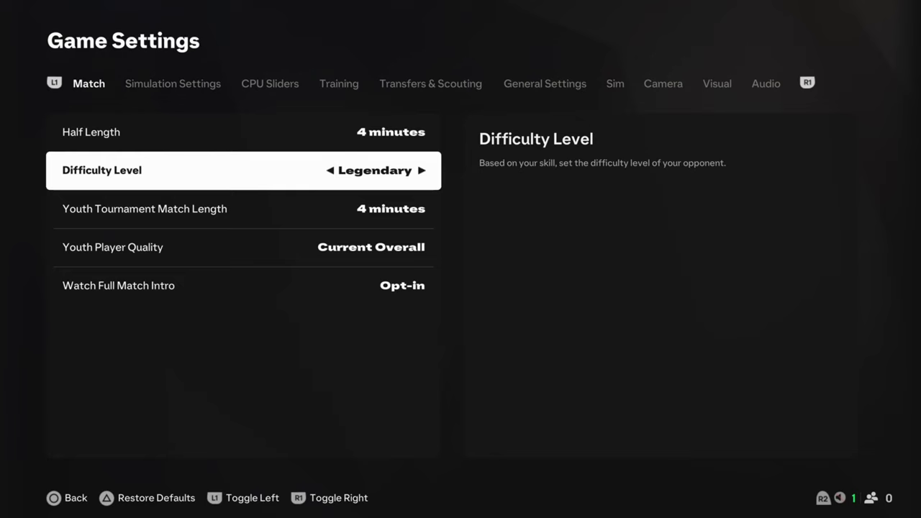
{"action": "key", "text": "Right"}
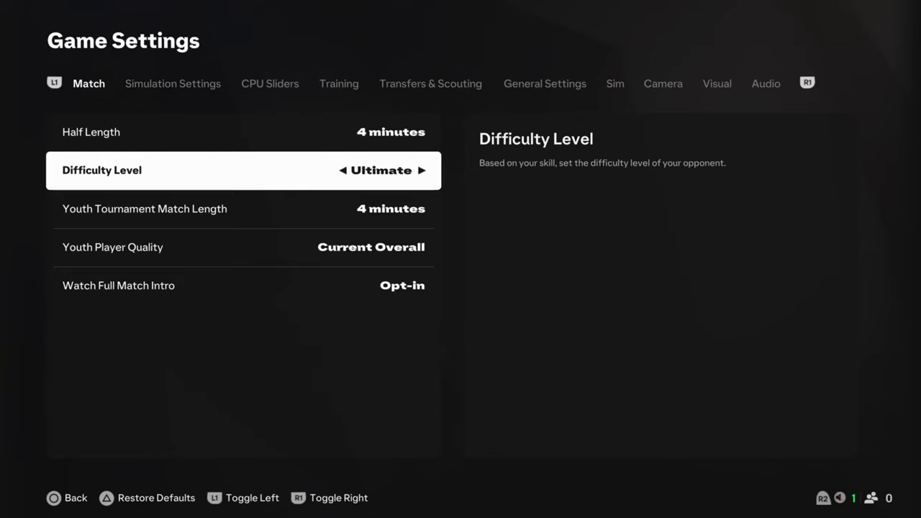
Step: Go to the Sprint Speed - User slider in the simulation settings
{"action": "key", "text": "Tab"}
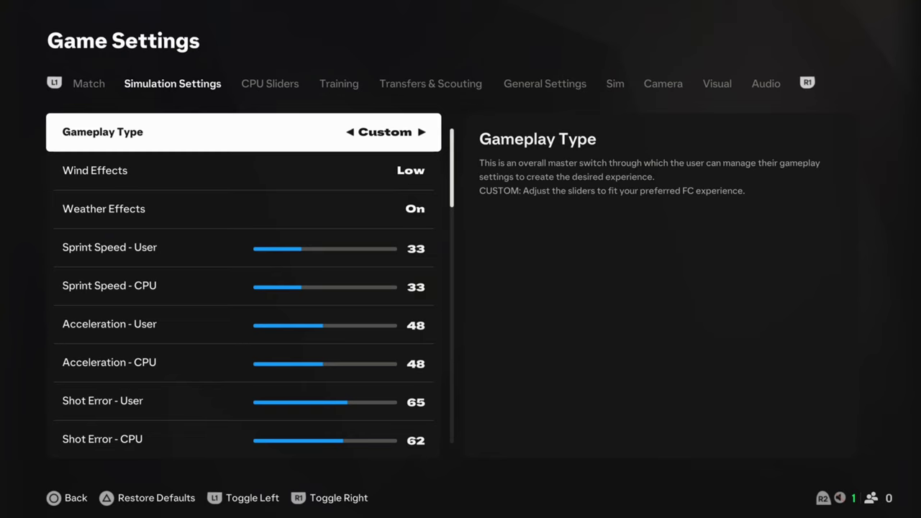
{"action": "key", "text": "Down"}
{"action": "key", "text": "Down"}
{"action": "key", "text": "Down"}
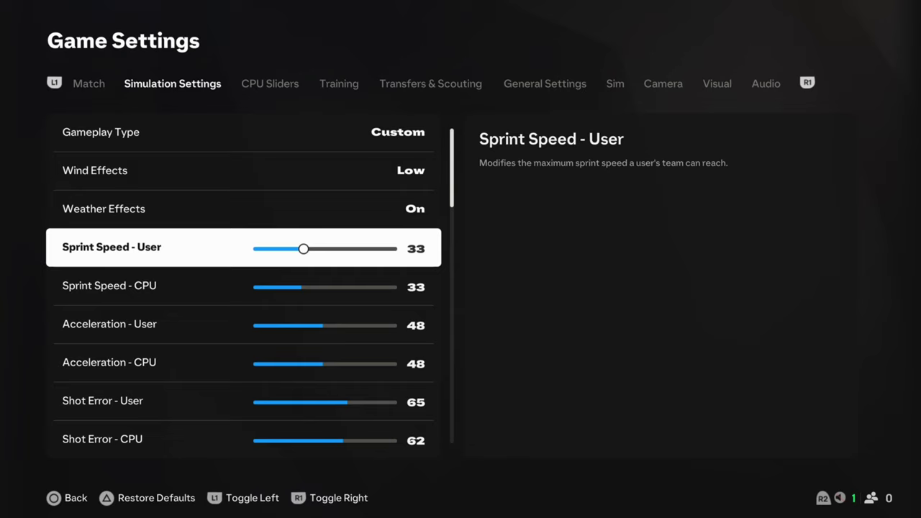
{"action": "key", "text": "Down"}
{"action": "key", "text": "Up"}
Step: Try raising Sprint Speed - User by three points, and return it to 33
{"action": "key", "text": "Right"}
{"action": "key", "text": "Right"}
{"action": "key", "text": "Right"}
{"action": "key", "text": "Left"}
{"action": "key", "text": "Left"}
{"action": "key", "text": "Left"}
Step: Raise both the Acceleration - User and Acceleration - CPU sliders to 49
{"action": "key", "text": "Down"}
{"action": "key", "text": "Down"}
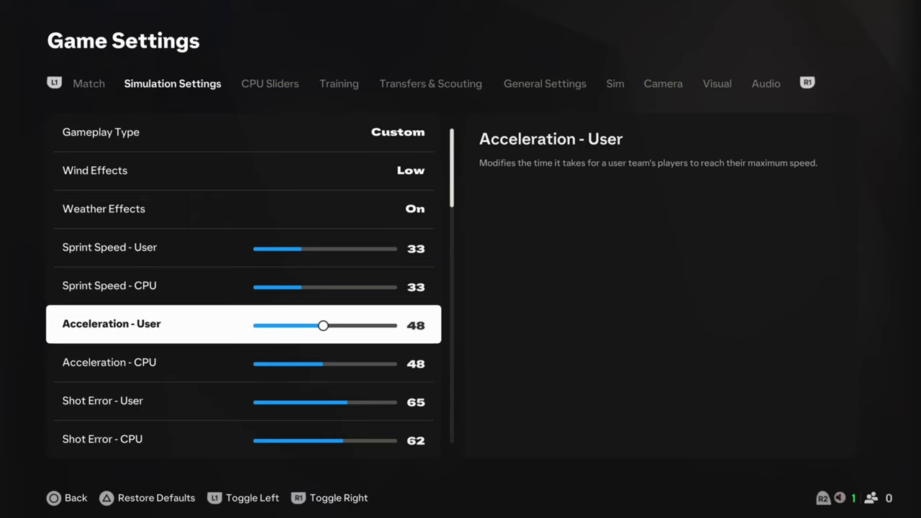
{"action": "key", "text": "Right"}
{"action": "key", "text": "Down"}
{"action": "key", "text": "Right"}
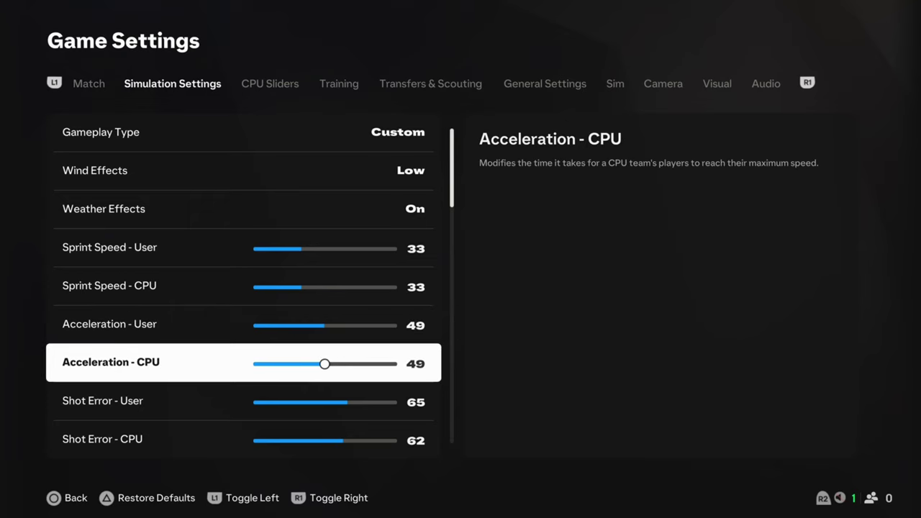
Step: Try raising Sprint Speed - CPU by one point, and return it to 33
{"action": "key", "text": "Up"}
{"action": "key", "text": "Up"}
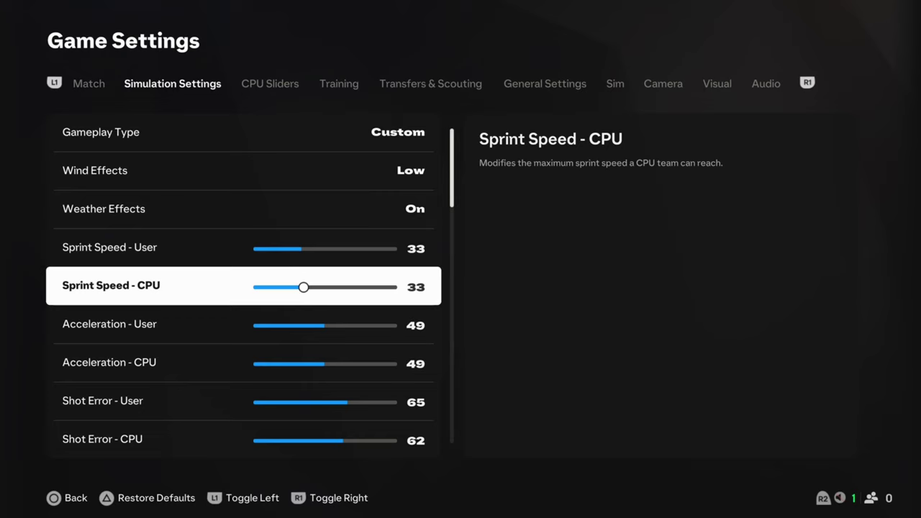
{"action": "key", "text": "Right"}
{"action": "key", "text": "Left"}
Step: Set Acceleration - User and Acceleration - CPU back to 48 each
{"action": "key", "text": "Down"}
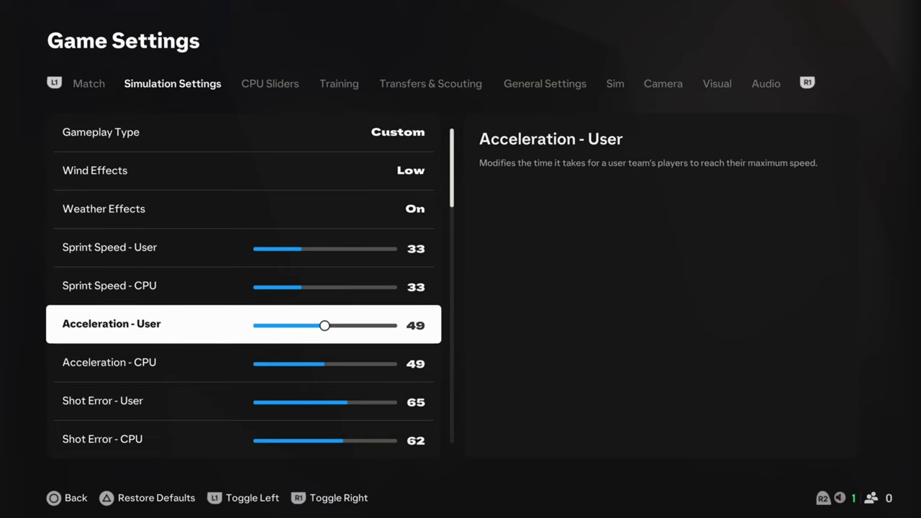
{"action": "key", "text": "Left"}
{"action": "key", "text": "Down"}
{"action": "key", "text": "Left"}
Step: Review the sprint speed, acceleration and shot error sliders for both User and CPU
{"action": "key", "text": "Up"}
{"action": "key", "text": "Up"}
{"action": "key", "text": "Up"}
{"action": "key", "text": "Down"}
{"action": "key", "text": "Down"}
{"action": "key", "text": "Down"}
{"action": "key", "text": "Down"}
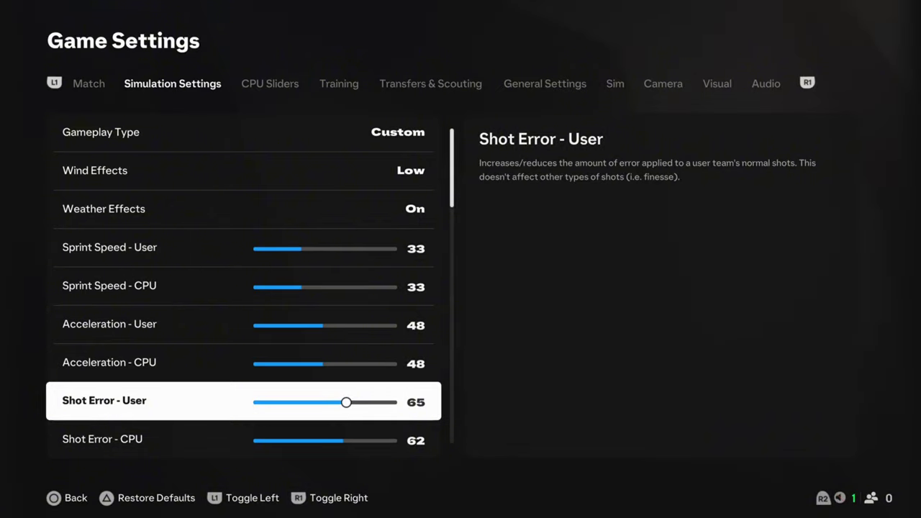
{"action": "key", "text": "Down"}
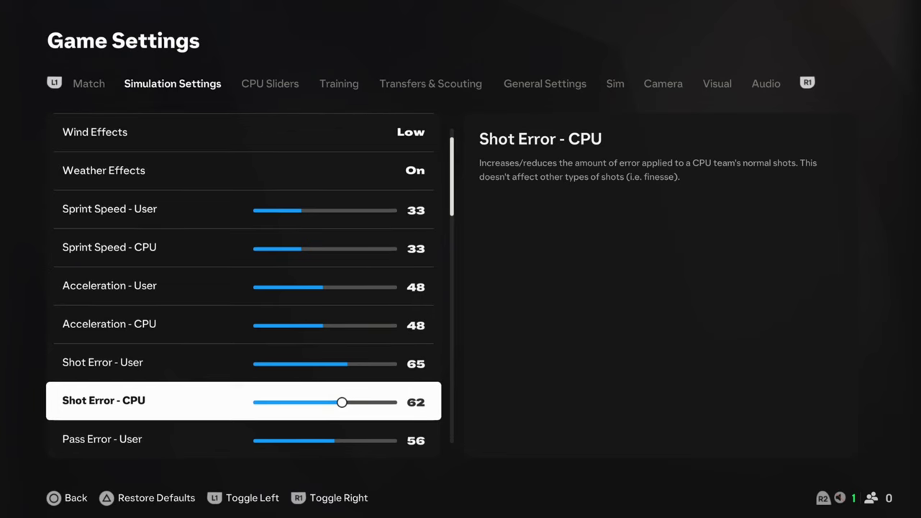
Step: Lower the Shot Error - User slider to 62
{"action": "key", "text": "Up"}
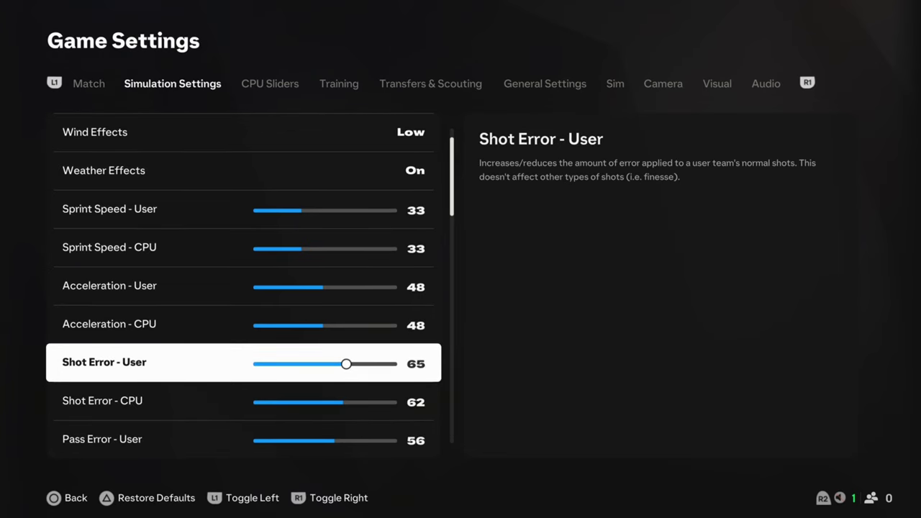
{"action": "key", "text": "Left"}
{"action": "key", "text": "Left"}
{"action": "key", "text": "Left"}
{"action": "key", "text": "Left"}
{"action": "key", "text": "Right"}
Step: Try lowering Shot Error - CPU by two points, and return it to 62
{"action": "key", "text": "Down"}
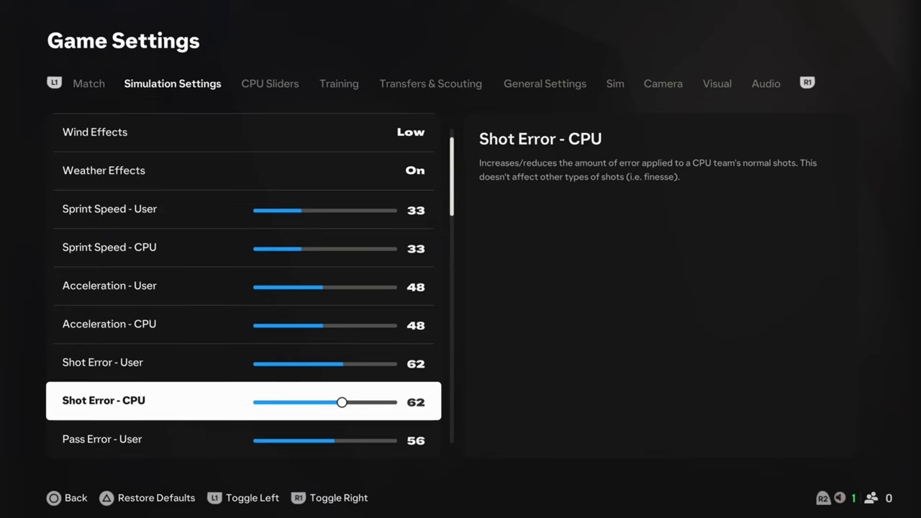
{"action": "key", "text": "Left"}
{"action": "key", "text": "Left"}
{"action": "key", "text": "Right"}
{"action": "key", "text": "Right"}
Step: Set Shot Error - User back to 65
{"action": "key", "text": "Up"}
{"action": "key", "text": "Right"}
{"action": "key", "text": "Right"}
{"action": "key", "text": "Right"}
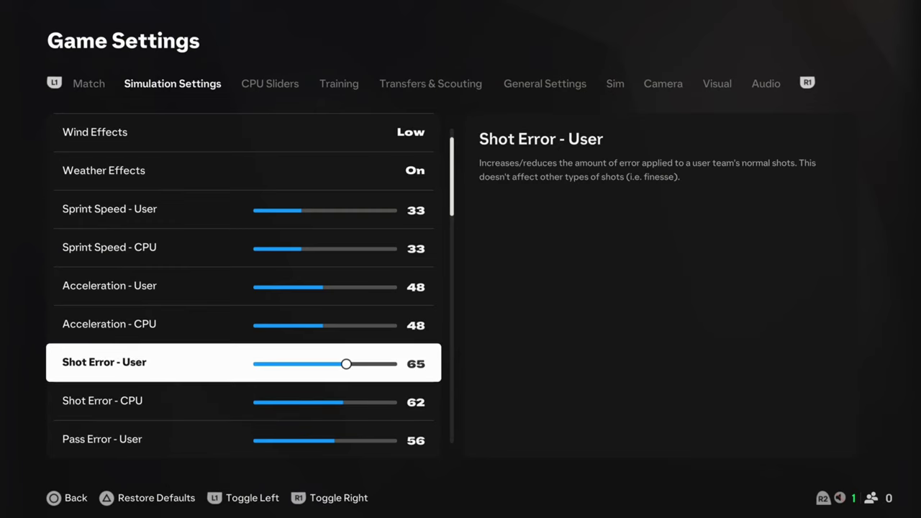
Step: Set Shot Error - User to 64 and Shot Error - CPU to 60
{"action": "key", "text": "Left"}
{"action": "key", "text": "Right"}
{"action": "key", "text": "Left"}
{"action": "key", "text": "Down"}
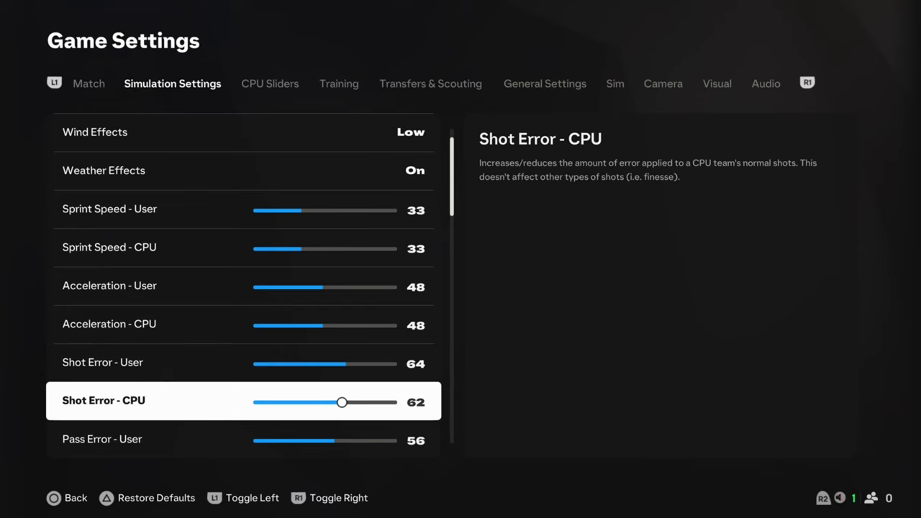
{"action": "key", "text": "Left"}
{"action": "key", "text": "Left"}
Step: Try a lower Shot Error - User, and restore it to 65 and Shot Error - CPU to 62
{"action": "key", "text": "Up"}
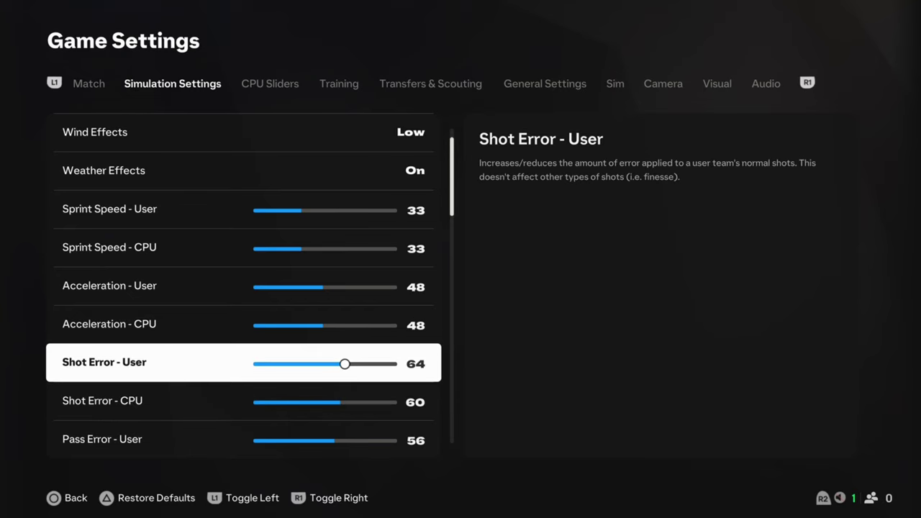
{"action": "key", "text": "Left"}
{"action": "key", "text": "Left"}
{"action": "key", "text": "Left"}
{"action": "key", "text": "Right"}
{"action": "key", "text": "Right"}
{"action": "key", "text": "Right"}
{"action": "key", "text": "Right"}
{"action": "key", "text": "Down"}
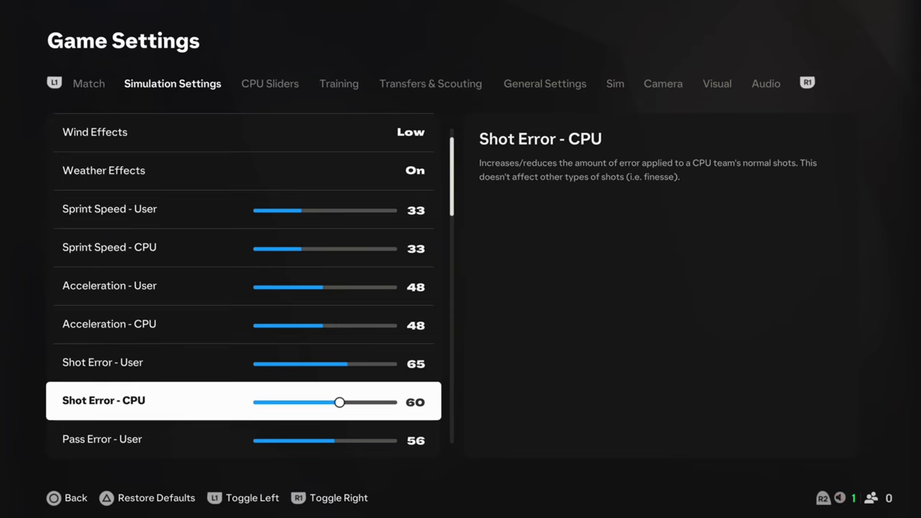
{"action": "key", "text": "Right"}
{"action": "key", "text": "Right"}
Step: Lower Pass Error - User and Pass Error - CPU to 53 each
{"action": "key", "text": "Down"}
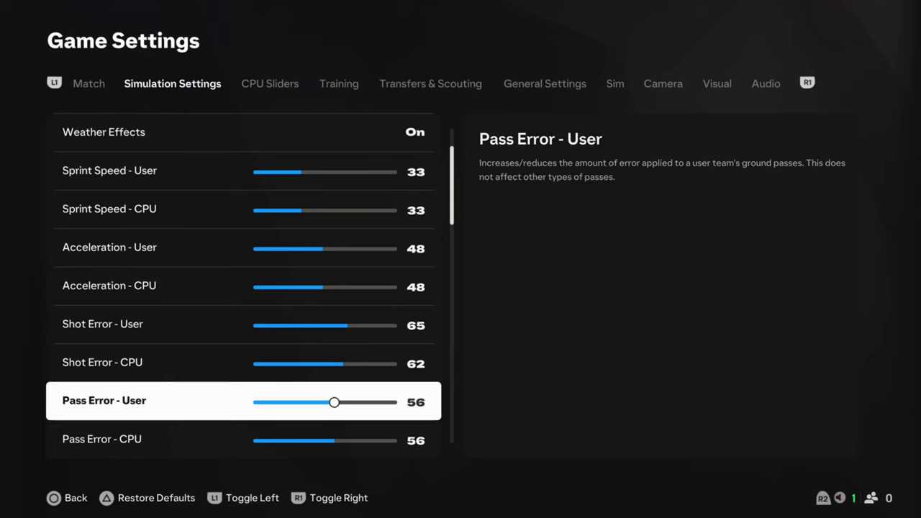
{"action": "key", "text": "Left"}
{"action": "key", "text": "Left"}
{"action": "key", "text": "Left"}
{"action": "key", "text": "Down"}
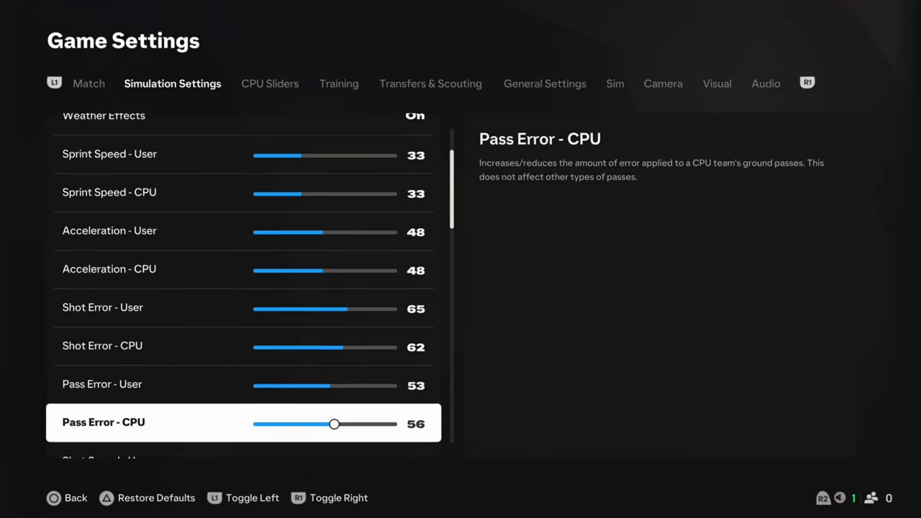
{"action": "key", "text": "Left"}
{"action": "key", "text": "Left"}
{"action": "key", "text": "Left"}
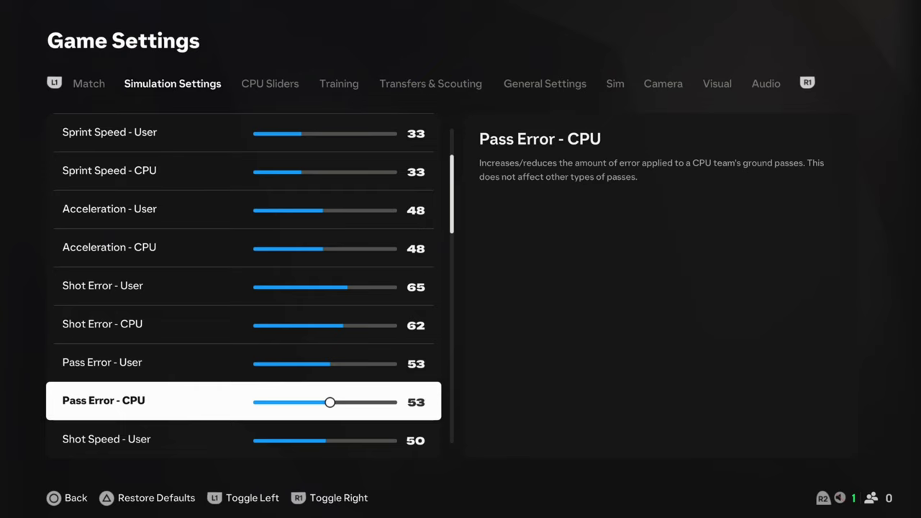
Step: Set Pass Error - User and Pass Error - CPU to 55 each
{"action": "key", "text": "Right"}
{"action": "key", "text": "Up"}
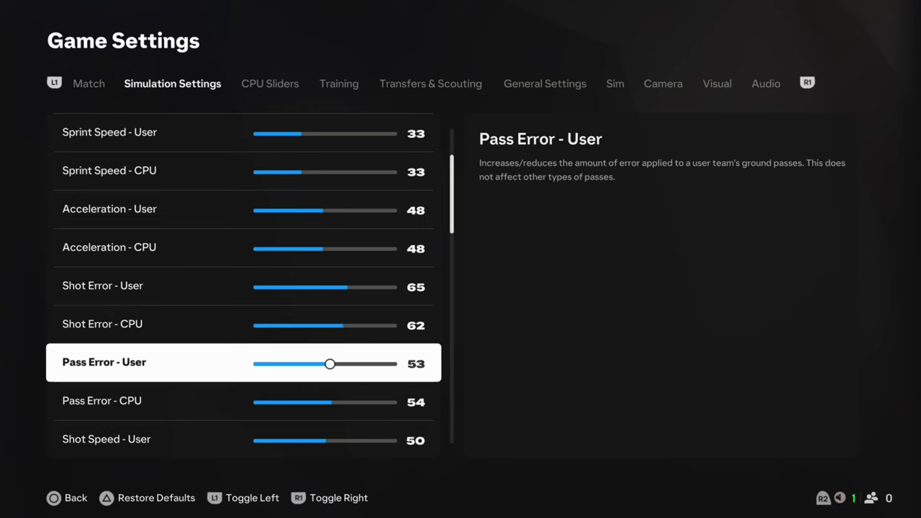
{"action": "key", "text": "Right"}
{"action": "key", "text": "Right"}
{"action": "key", "text": "Down"}
{"action": "key", "text": "Right"}
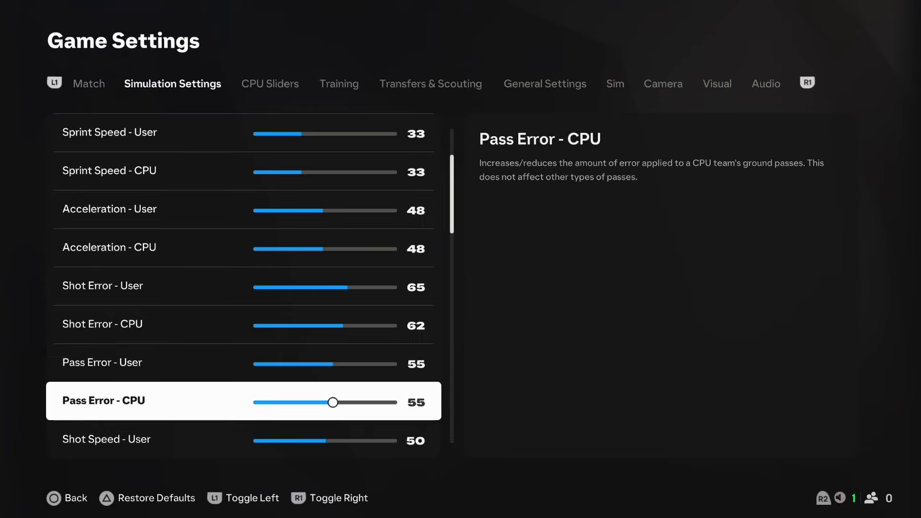
Step: Review the shot speed and pass speed sliders for both User and CPU
{"action": "key", "text": "Down"}
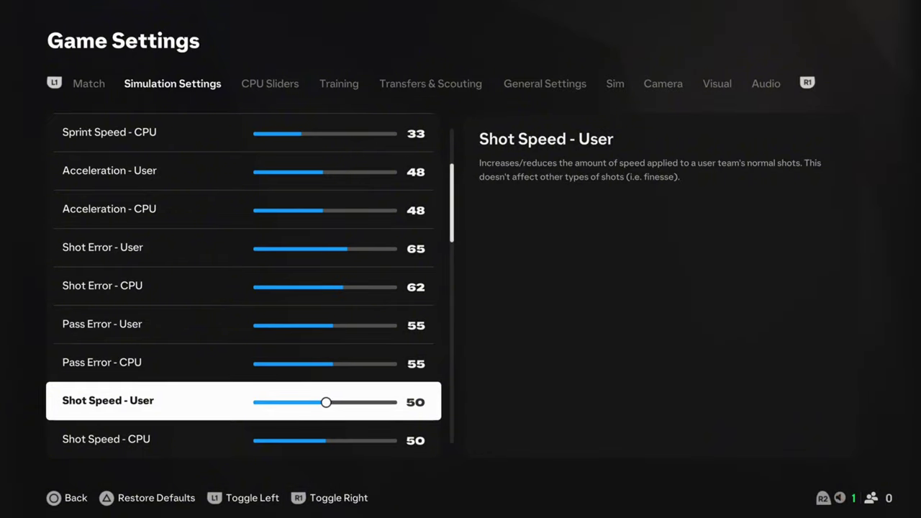
{"action": "key", "text": "Down"}
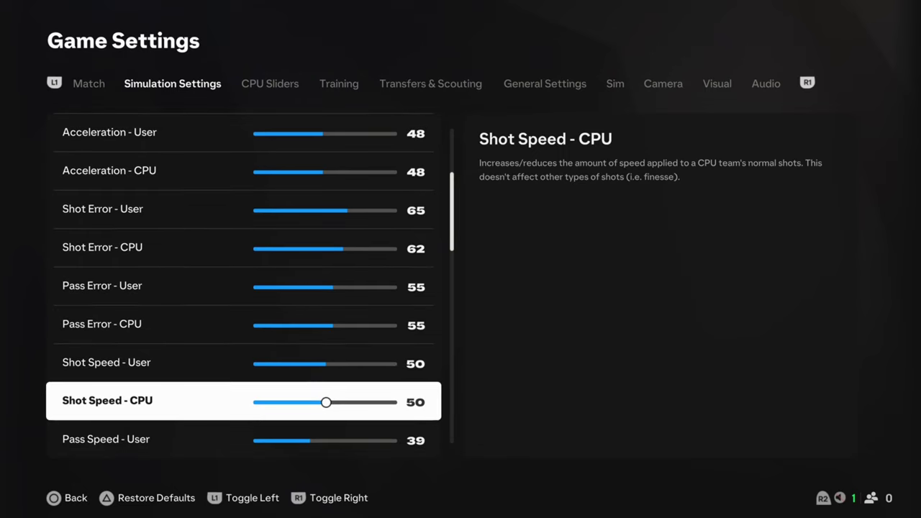
{"action": "key", "text": "Up"}
{"action": "key", "text": "Down"}
{"action": "key", "text": "Down"}
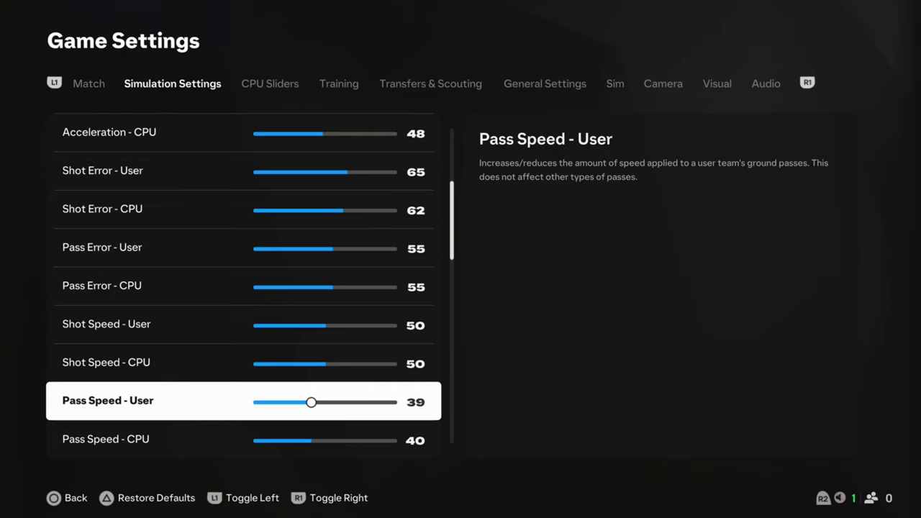
{"action": "key", "text": "Down"}
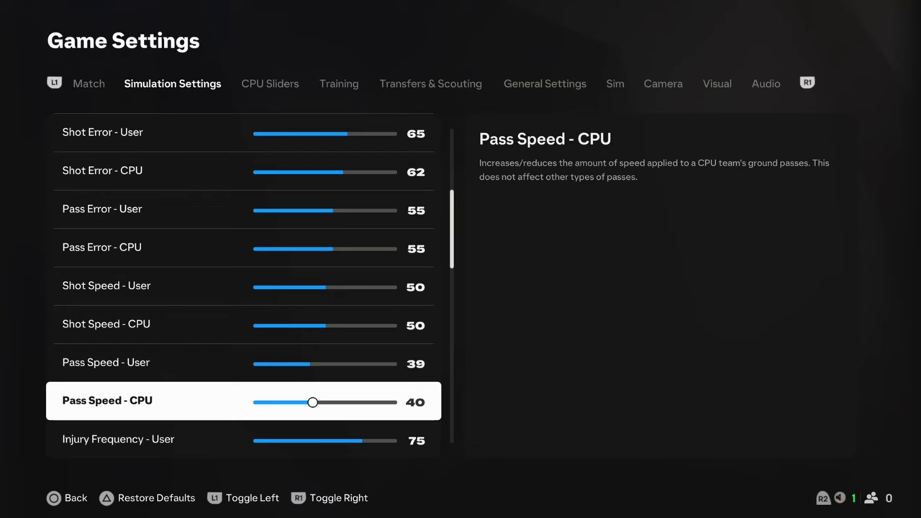
Step: Review the injury frequency, injury severity and goalkeeper ability sliders, continuing to Positioning: Marking - User
{"action": "key", "text": "Down"}
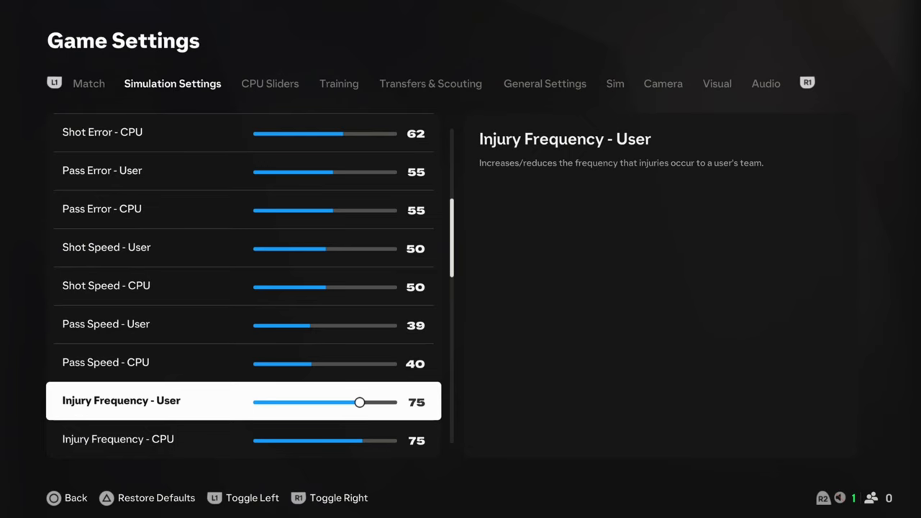
{"action": "key", "text": "Down"}
{"action": "key", "text": "Down"}
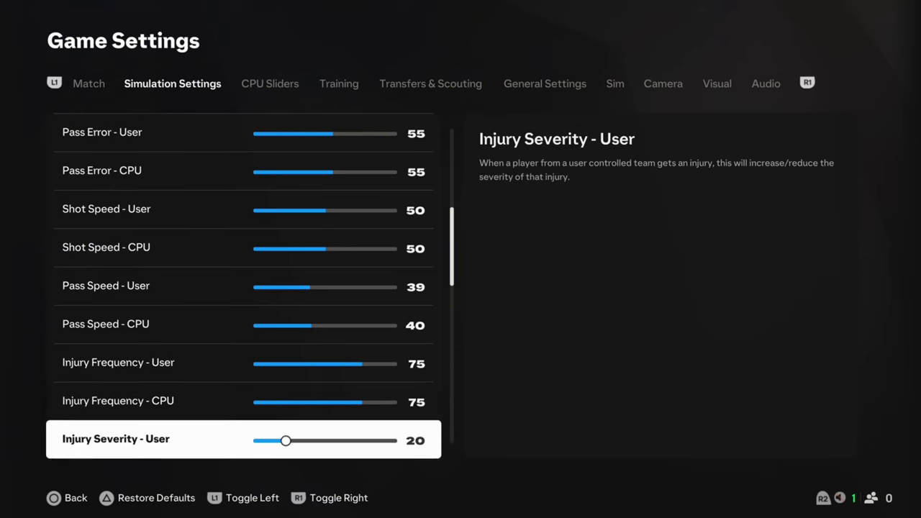
{"action": "key", "text": "Down"}
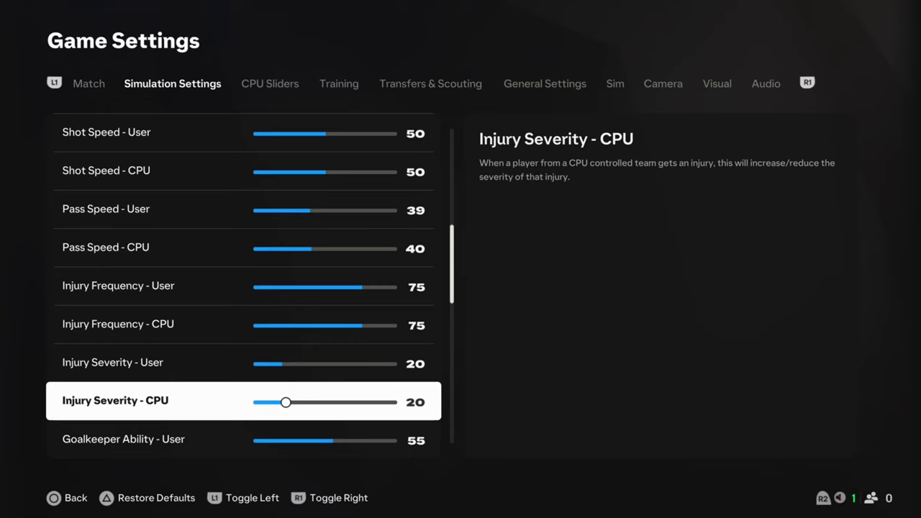
{"action": "key", "text": "Up"}
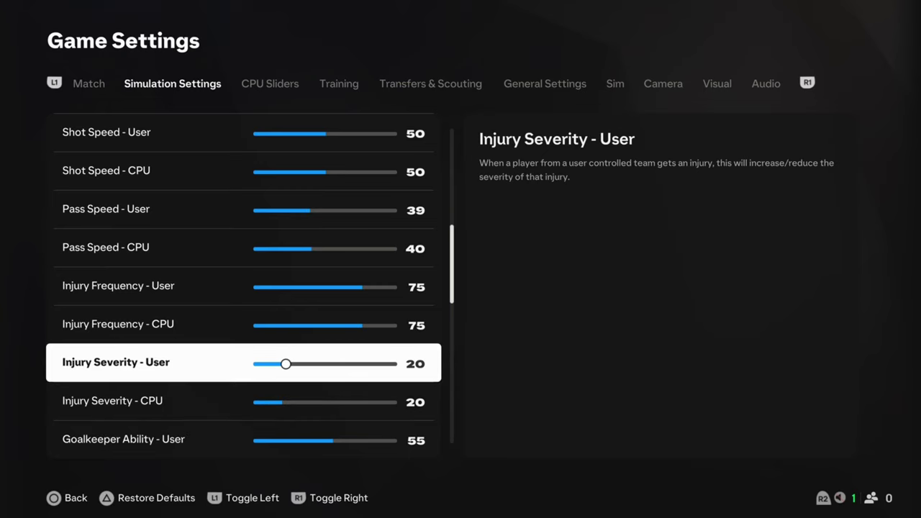
{"action": "key", "text": "Up"}
{"action": "key", "text": "Down"}
{"action": "key", "text": "Down"}
{"action": "key", "text": "Down"}
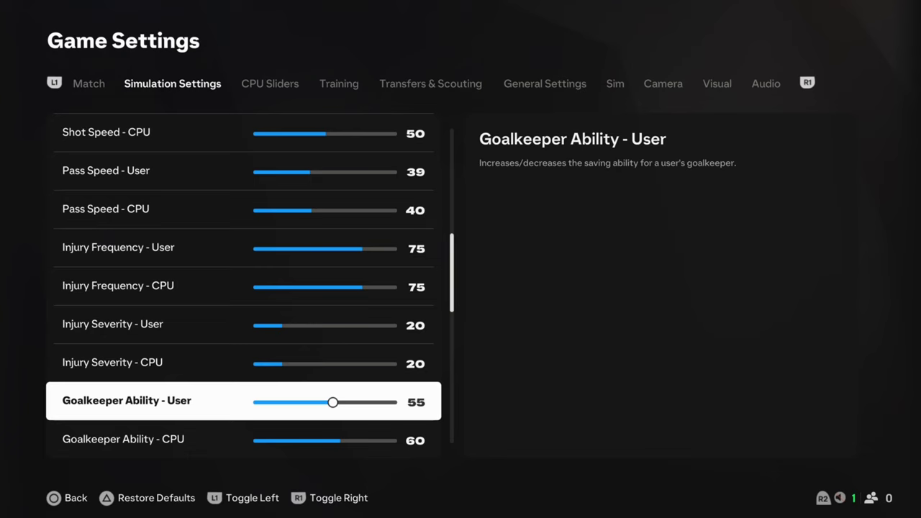
{"action": "key", "text": "Down"}
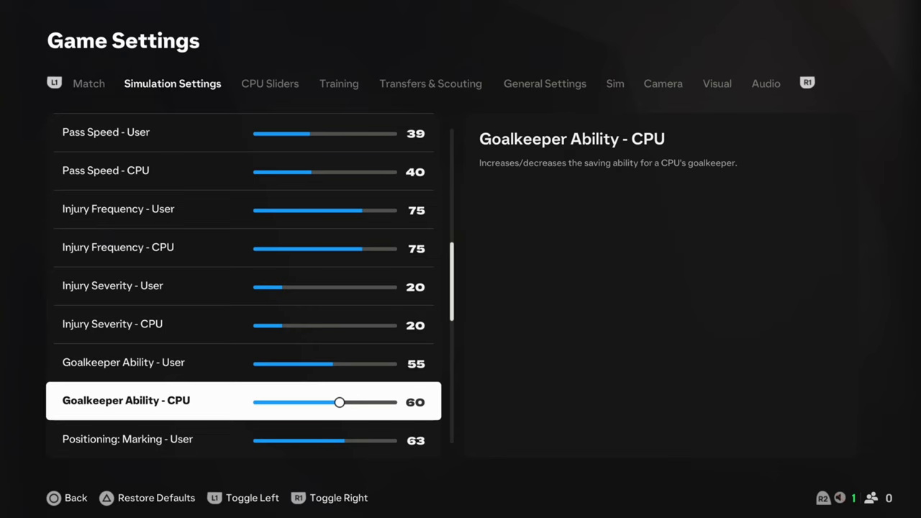
{"action": "key", "text": "Down"}
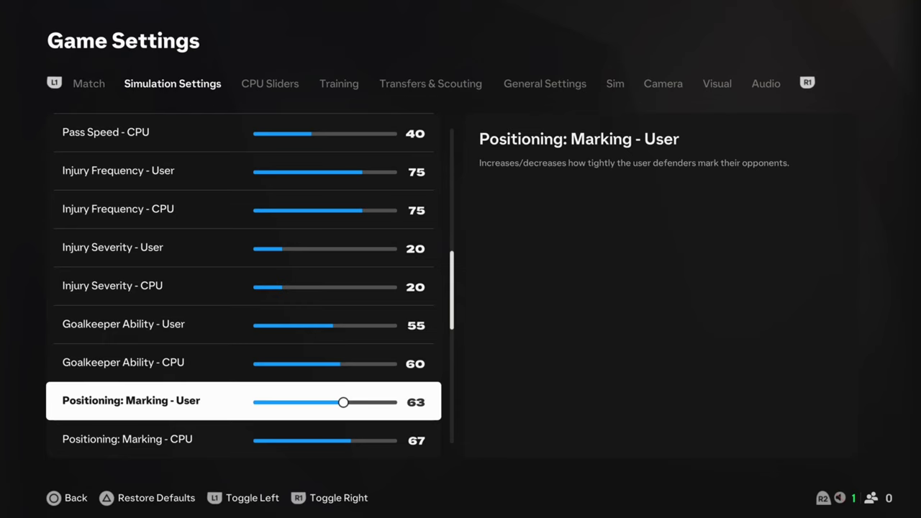
Step: Lower Positioning: Marking - CPU to 65 and Positioning: Marking - User to 62
{"action": "key", "text": "Down"}
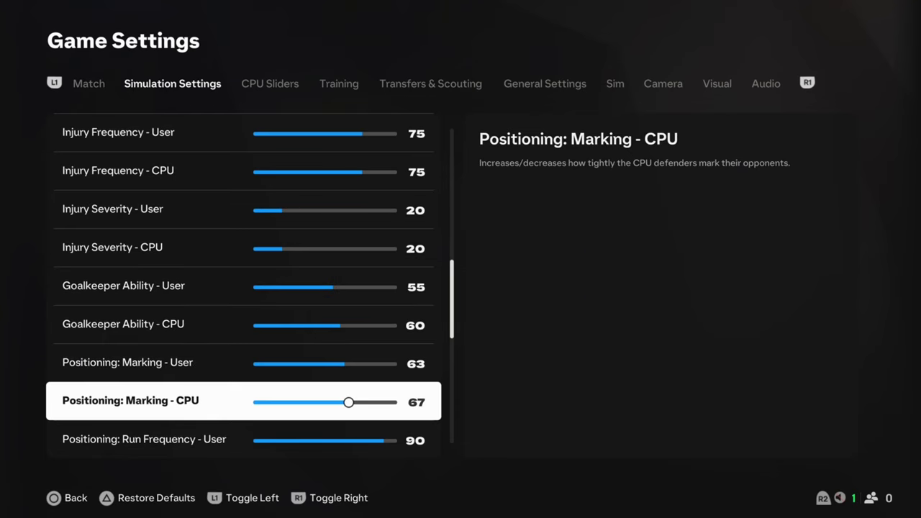
{"action": "key", "text": "Left"}
{"action": "key", "text": "Left"}
{"action": "key", "text": "Up"}
{"action": "key", "text": "Left"}
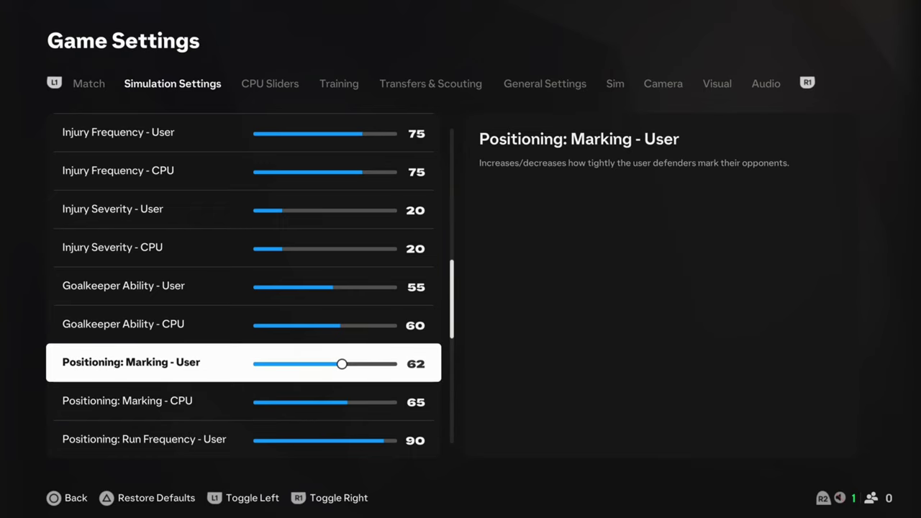
Step: Raise Positioning: Marking - User to 63 and Positioning: Marking - CPU to 66
{"action": "key", "text": "Down"}
{"action": "key", "text": "Up"}
{"action": "key", "text": "Right"}
{"action": "key", "text": "Down"}
{"action": "key", "text": "Right"}
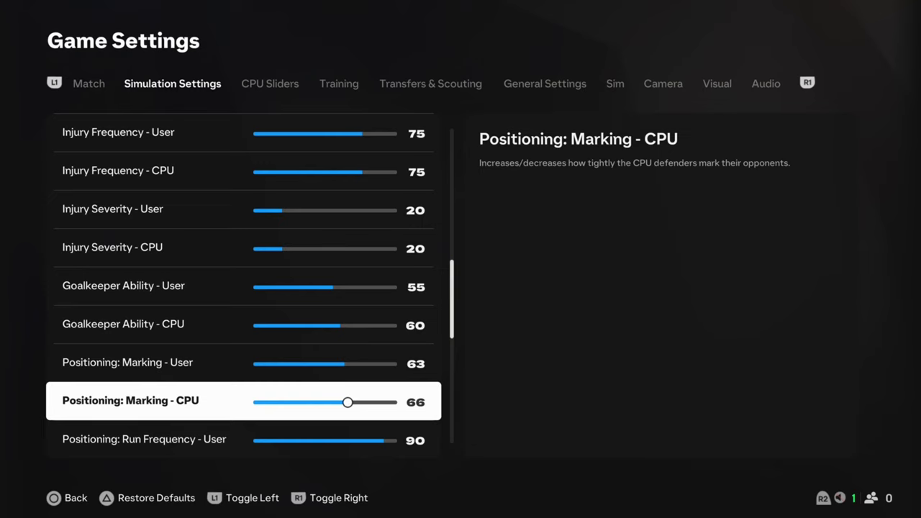
Step: Compare the Positioning: Marking sliders for User and CPU
{"action": "key", "text": "Up"}
{"action": "key", "text": "Down"}
{"action": "key", "text": "Up"}
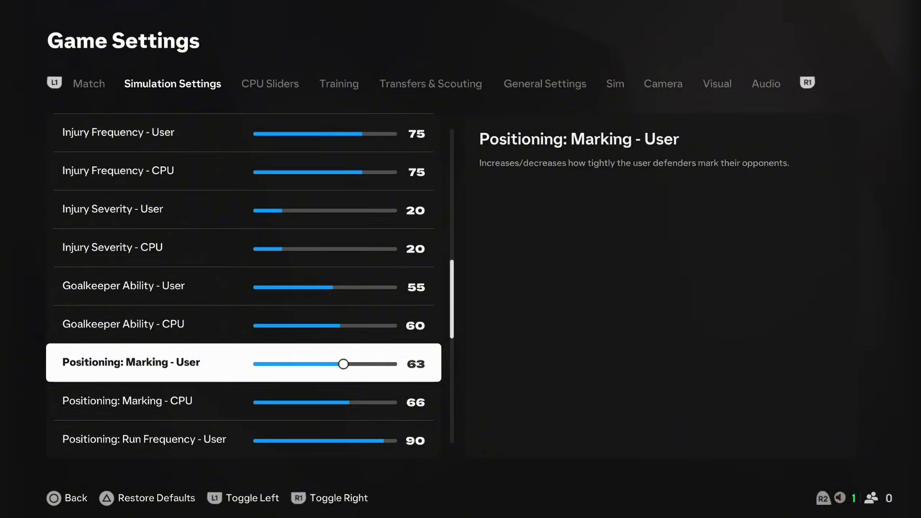
{"action": "key", "text": "Down"}
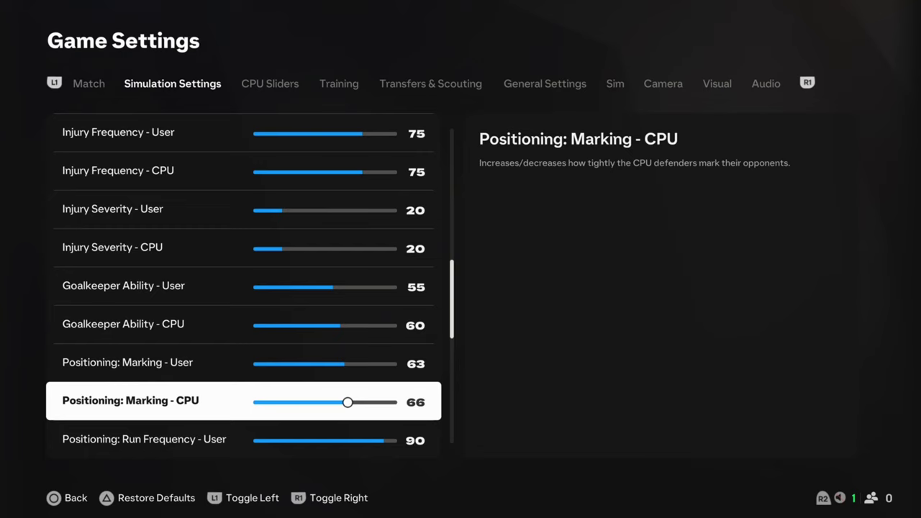
{"action": "key", "text": "Up"}
{"action": "key", "text": "Down"}
{"action": "key", "text": "Up"}
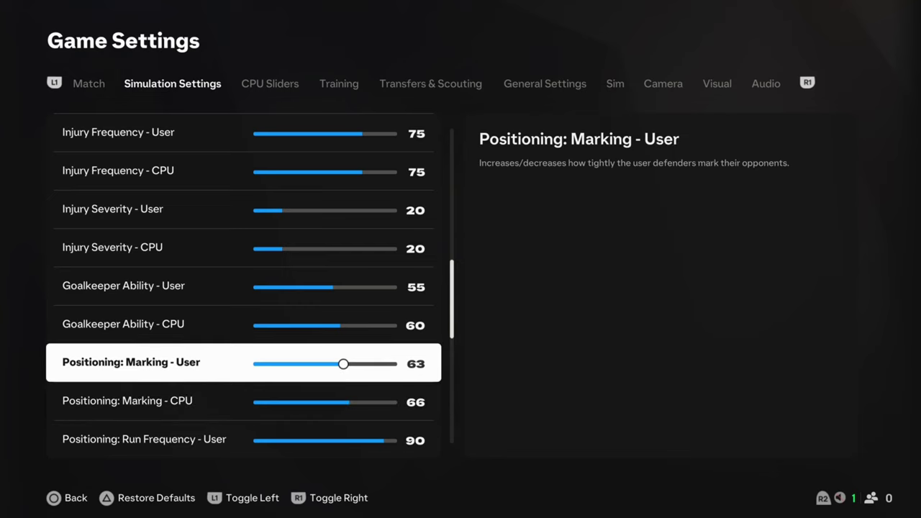
{"action": "key", "text": "Down"}
{"action": "key", "text": "Up"}
Step: Lower Positioning: Marking - User and Positioning: Marking - CPU to 61 each
{"action": "key", "text": "Left"}
{"action": "key", "text": "Left"}
{"action": "key", "text": "Down"}
{"action": "key", "text": "Left"}
{"action": "key", "text": "Left"}
{"action": "key", "text": "Left"}
{"action": "key", "text": "Left"}
{"action": "key", "text": "Left"}
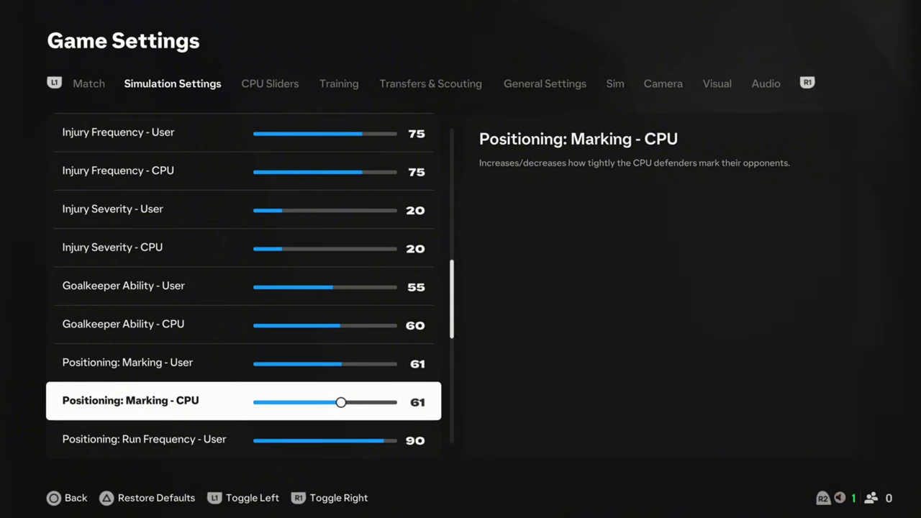
Step: Raise Positioning: Marking - CPU to 67
{"action": "key", "text": "Right"}
{"action": "key", "text": "Right"}
{"action": "key", "text": "Right"}
{"action": "key", "text": "Right"}
{"action": "key", "text": "Right"}
{"action": "key", "text": "Right"}
Step: Set Positioning: Marking - User to 62 and Positioning: Marking - CPU to 66
{"action": "key", "text": "Up"}
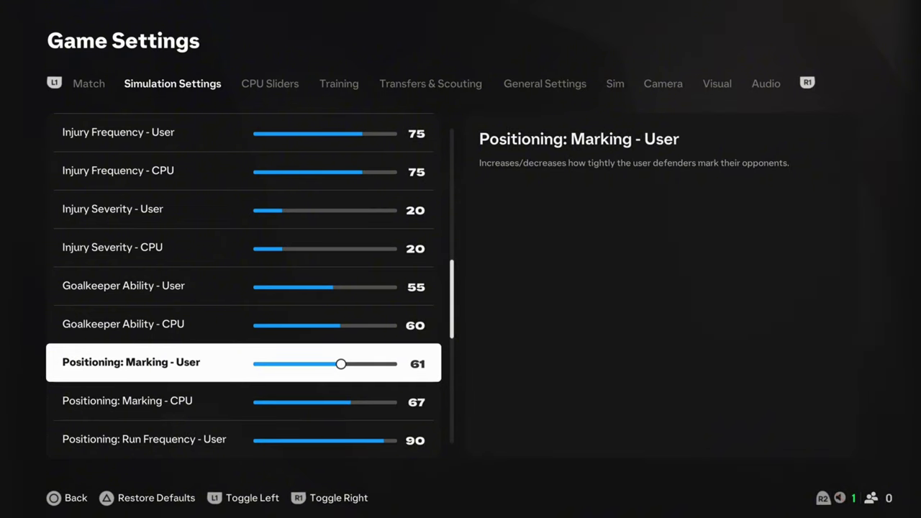
{"action": "key", "text": "Right"}
{"action": "key", "text": "Right"}
{"action": "key", "text": "Right"}
{"action": "key", "text": "Left"}
{"action": "key", "text": "Down"}
{"action": "key", "text": "Left"}
{"action": "key", "text": "Left"}
{"action": "key", "text": "Right"}
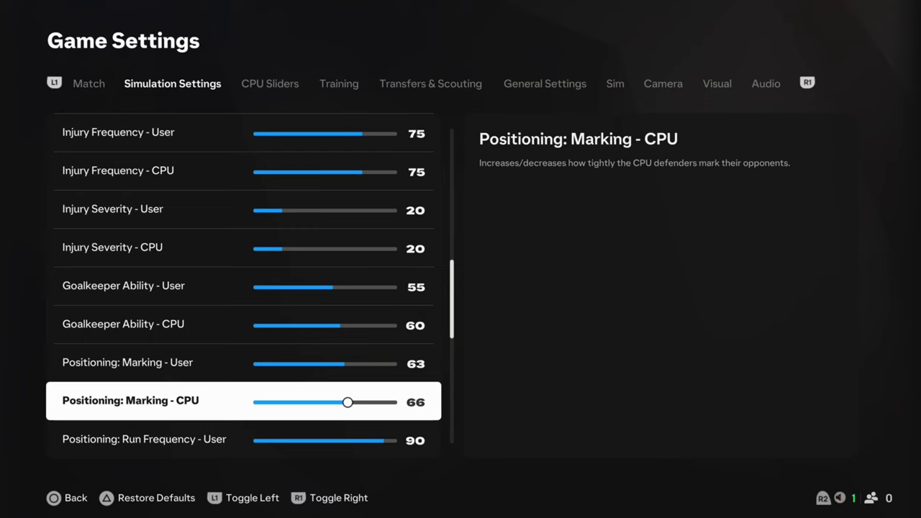
{"action": "key", "text": "Up"}
{"action": "key", "text": "Left"}
Step: Try a higher value for Positioning: Run Frequency - User and restore it to 90
{"action": "key", "text": "Down"}
{"action": "key", "text": "Down"}
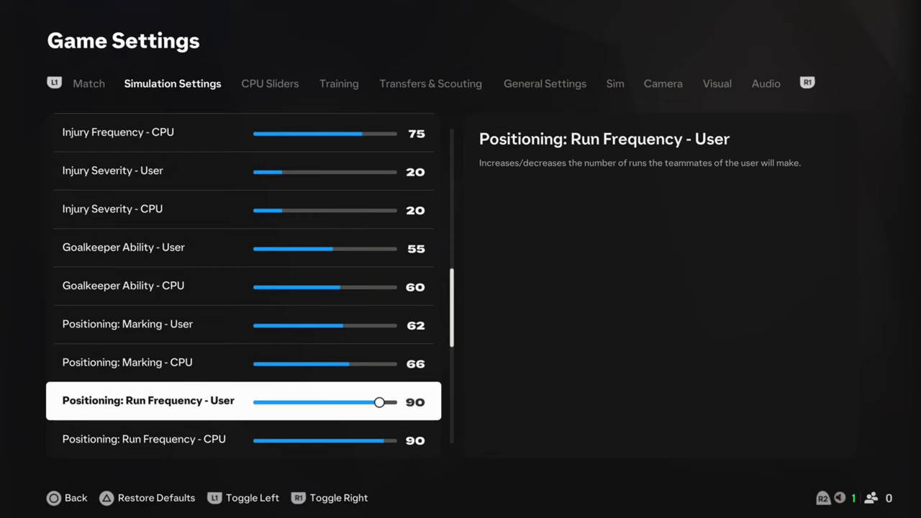
{"action": "key", "text": "Right"}
{"action": "key", "text": "Right"}
{"action": "key", "text": "Right"}
{"action": "key", "text": "Right"}
{"action": "key", "text": "Right"}
{"action": "key", "text": "Left"}
{"action": "key", "text": "Left"}
{"action": "key", "text": "Left"}
{"action": "key", "text": "Left"}
{"action": "key", "text": "Left"}
Step: Compare the Positioning: Run Frequency sliders for User and CPU
{"action": "key", "text": "Down"}
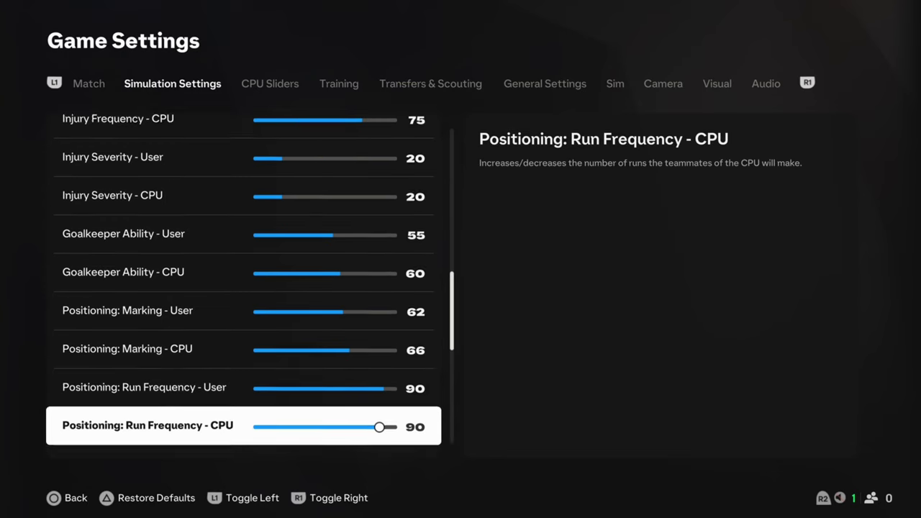
{"action": "key", "text": "Up"}
{"action": "key", "text": "Down"}
{"action": "key", "text": "Up"}
{"action": "key", "text": "Down"}
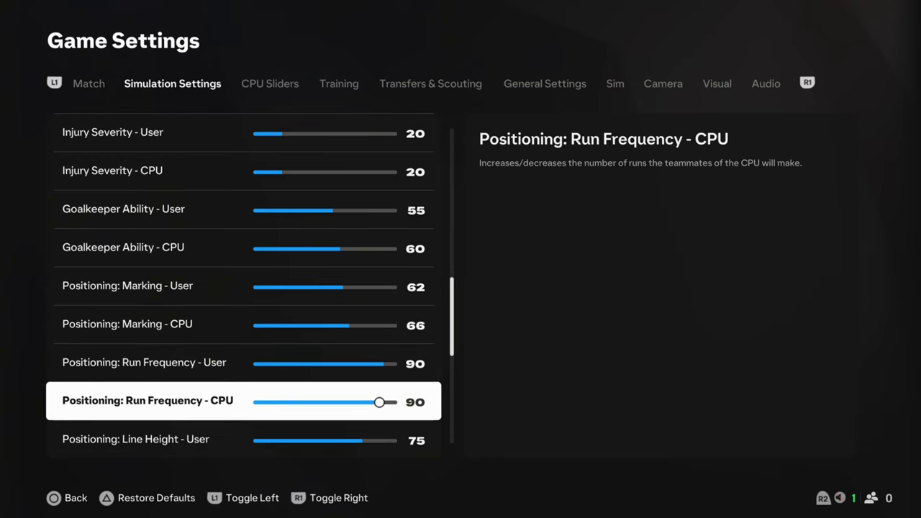
{"action": "key", "text": "Up"}
{"action": "key", "text": "Down"}
Step: Lower Positioning: Line Height - User to 70 and Positioning: Line Height - CPU to 69
{"action": "key", "text": "Down"}
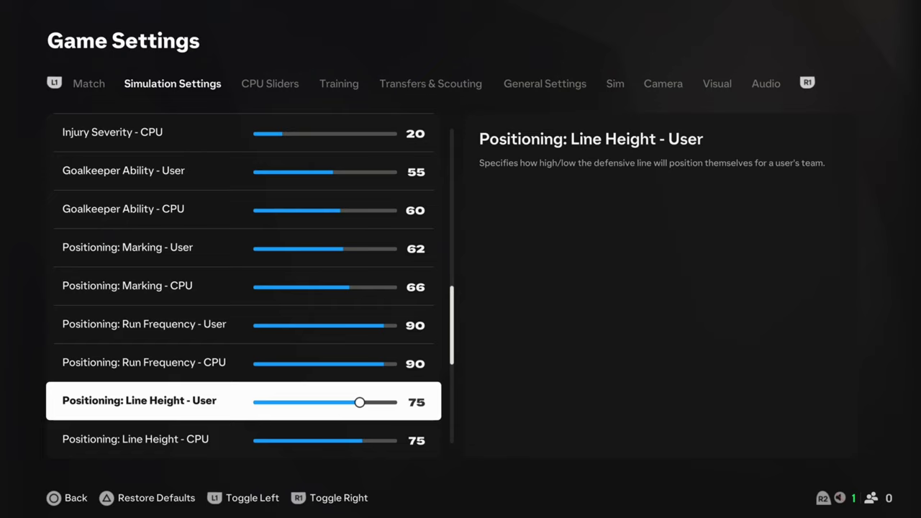
{"action": "key", "text": "Left"}
{"action": "key", "text": "Left"}
{"action": "key", "text": "Left"}
{"action": "key", "text": "Left"}
{"action": "key", "text": "Left"}
{"action": "key", "text": "Down"}
{"action": "key", "text": "Left"}
{"action": "key", "text": "Left"}
{"action": "key", "text": "Left"}
{"action": "key", "text": "Left"}
{"action": "key", "text": "Left"}
{"action": "key", "text": "Left"}
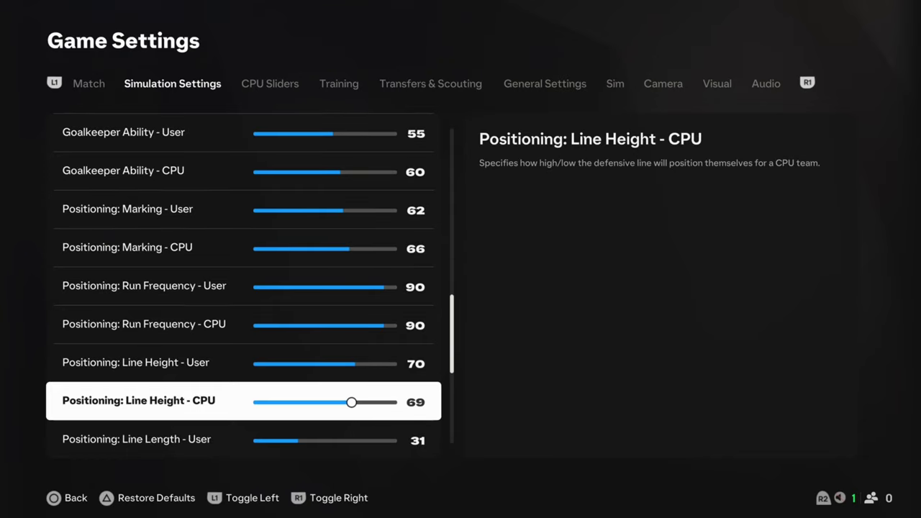
Step: Set Positioning: Line Height - CPU and Positioning: Line Height - User to 72 each
{"action": "key", "text": "Right"}
{"action": "key", "text": "Right"}
{"action": "key", "text": "Right"}
{"action": "key", "text": "Up"}
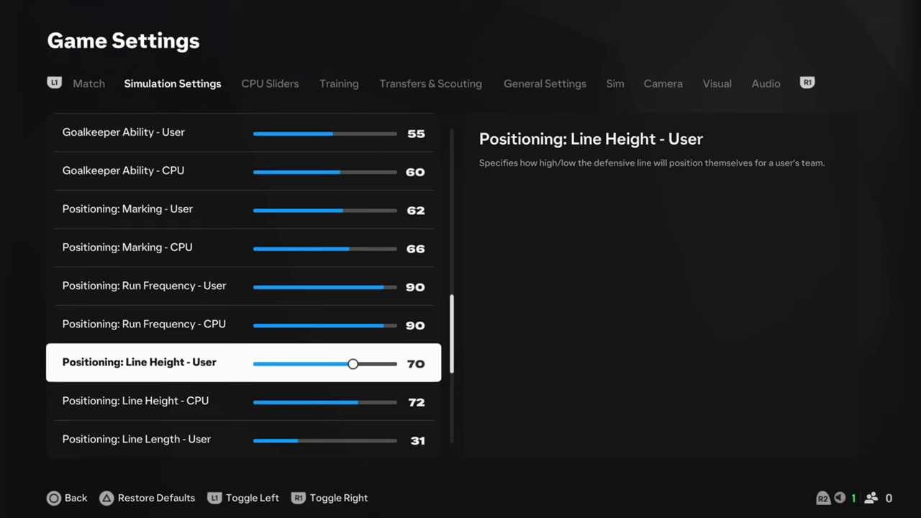
{"action": "key", "text": "Right"}
{"action": "key", "text": "Right"}
Step: Raise Positioning: Line Length - User and Positioning: Line Length - CPU to 35 each
{"action": "key", "text": "Down"}
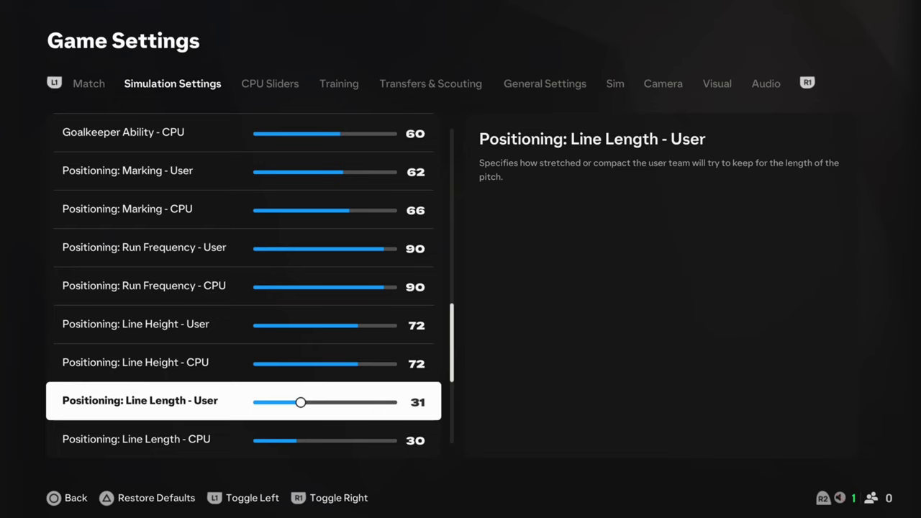
{"action": "key", "text": "Left"}
{"action": "key", "text": "Right"}
{"action": "key", "text": "Right"}
{"action": "key", "text": "Right"}
{"action": "key", "text": "Right"}
{"action": "key", "text": "Right"}
{"action": "key", "text": "Down"}
{"action": "key", "text": "Right"}
{"action": "key", "text": "Right"}
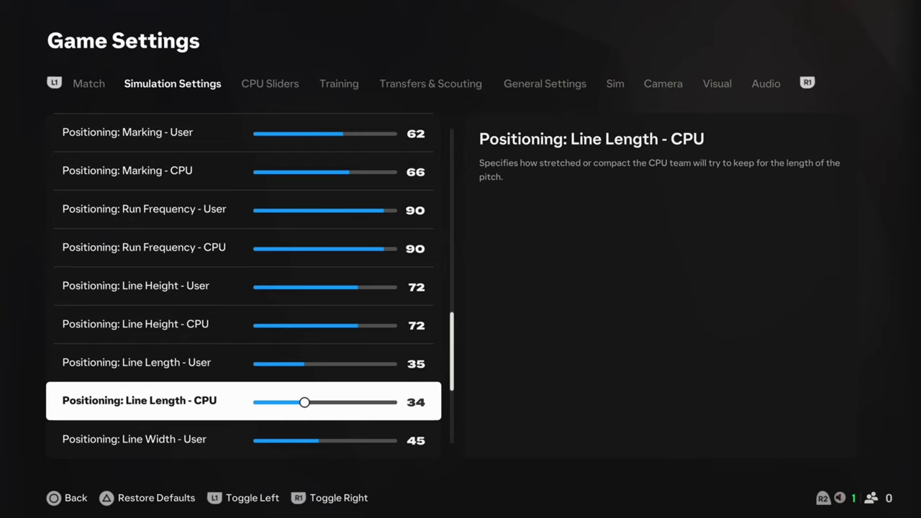
{"action": "key", "text": "Right"}
Step: Lower Positioning: Line Length - CPU to 30 and Positioning: Line Length - User to 32
{"action": "key", "text": "Left"}
{"action": "key", "text": "Left"}
{"action": "key", "text": "Left"}
{"action": "key", "text": "Left"}
{"action": "key", "text": "Left"}
{"action": "key", "text": "Up"}
{"action": "key", "text": "Left"}
{"action": "key", "text": "Left"}
{"action": "key", "text": "Left"}
{"action": "key", "text": "Left"}
{"action": "key", "text": "Right"}
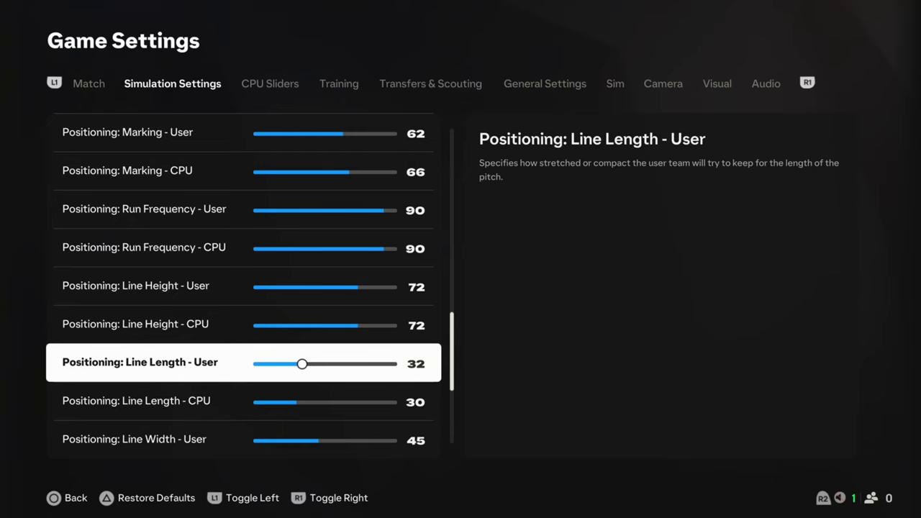
Step: Set Positioning: Line Length - User and Positioning: Line Length - CPU to 31 each
{"action": "key", "text": "Down"}
{"action": "key", "text": "Right"}
{"action": "key", "text": "Right"}
{"action": "key", "text": "Right"}
{"action": "key", "text": "Up"}
{"action": "key", "text": "Right"}
{"action": "key", "text": "Left"}
{"action": "key", "text": "Left"}
{"action": "key", "text": "Down"}
{"action": "key", "text": "Left"}
{"action": "key", "text": "Left"}
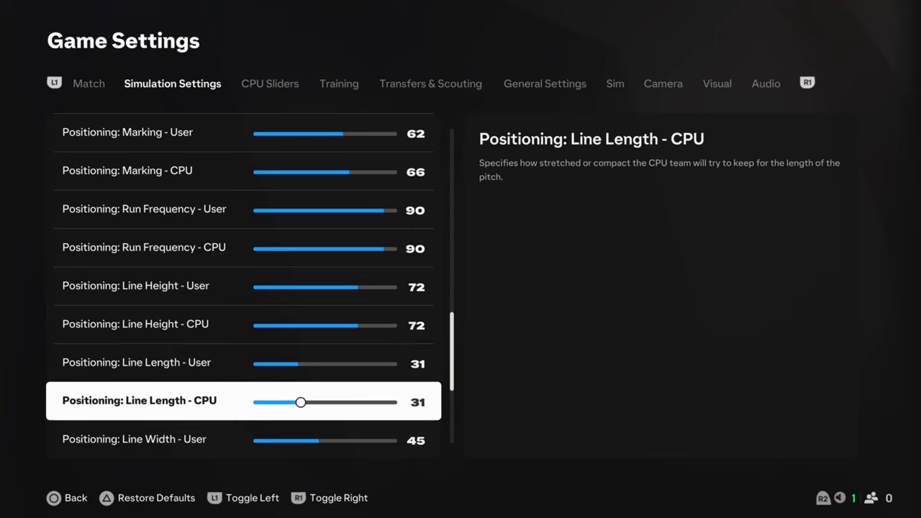
Step: Review the Positioning: Line Width sliders for User and CPU
{"action": "key", "text": "Down"}
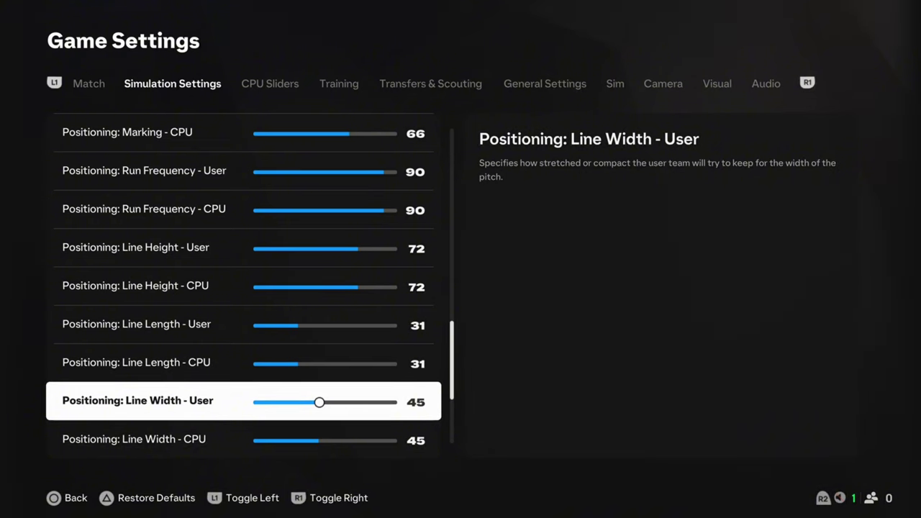
{"action": "key", "text": "Down"}
{"action": "key", "text": "Up"}
{"action": "key", "text": "Down"}
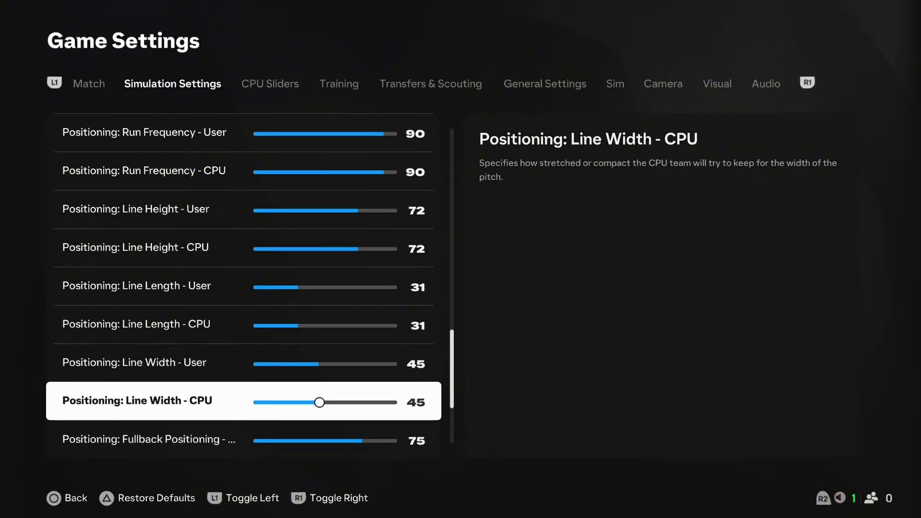
{"action": "key", "text": "Up"}
{"action": "key", "text": "Down"}
{"action": "key", "text": "Up"}
{"action": "key", "text": "Down"}
Step: Raise Positioning: Fullback Positioning to 79 for both User and CPU
{"action": "key", "text": "Down"}
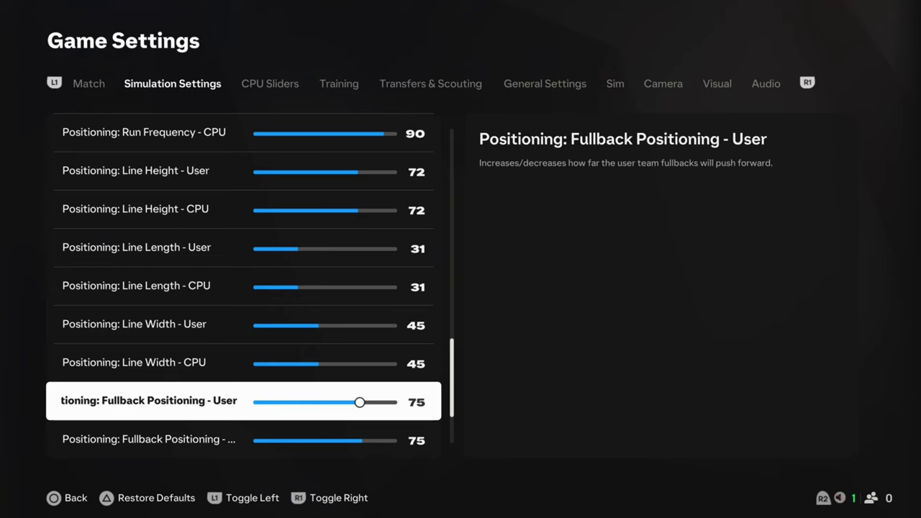
{"action": "key", "text": "Right"}
{"action": "key", "text": "Right"}
{"action": "key", "text": "Right"}
{"action": "key", "text": "Right"}
{"action": "key", "text": "Down"}
{"action": "key", "text": "Right"}
{"action": "key", "text": "Right"}
{"action": "key", "text": "Right"}
{"action": "key", "text": "Right"}
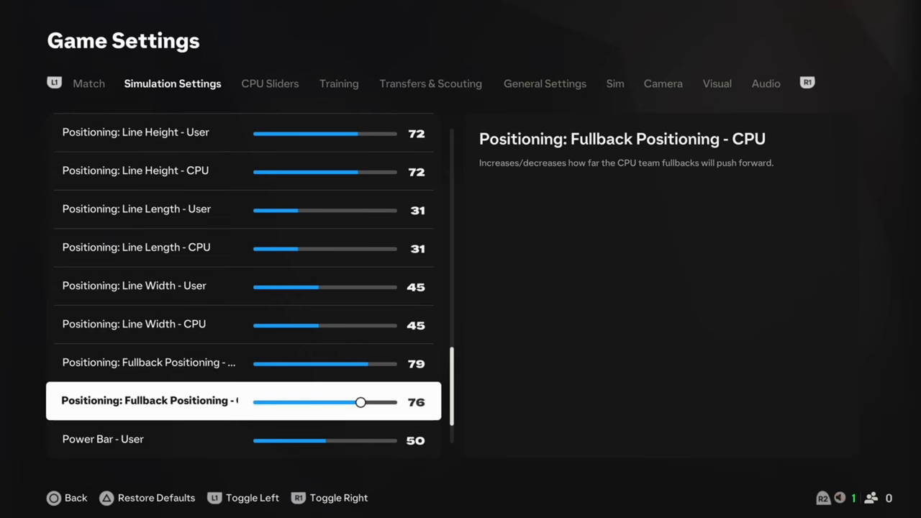
Step: Set Positioning: Fullback Positioning to 77 for both User and CPU
{"action": "key", "text": "Up"}
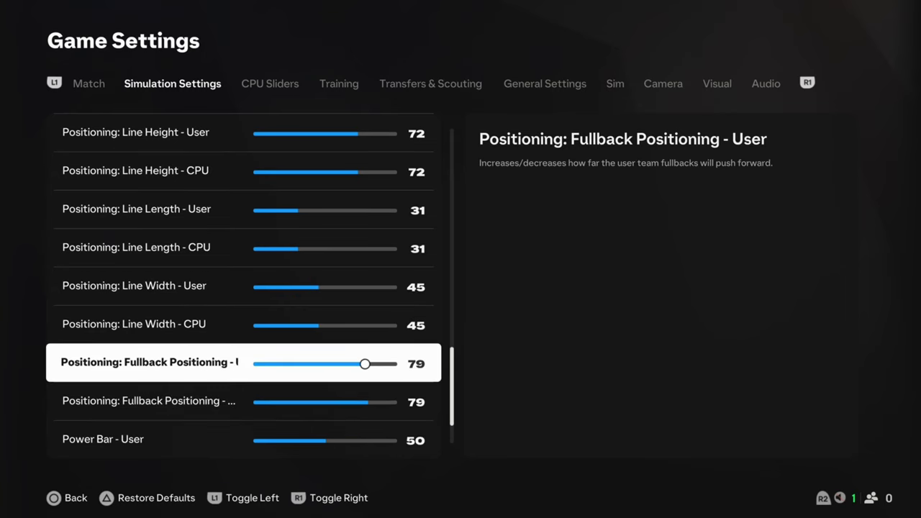
{"action": "key", "text": "Left"}
{"action": "key", "text": "Left"}
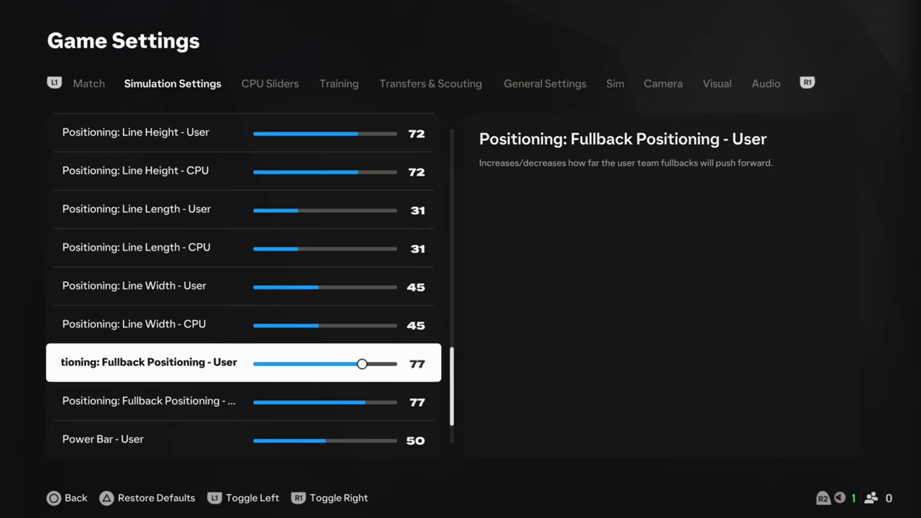
Step: Review the Fullback Positioning sliders for User and CPU alongside the Line Width - CPU slider
{"action": "key", "text": "Down"}
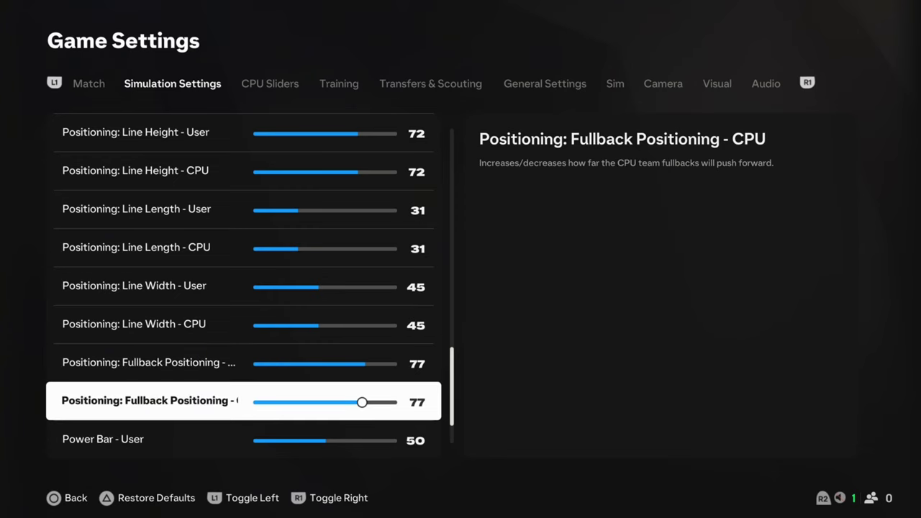
{"action": "key", "text": "Up"}
{"action": "key", "text": "Down"}
{"action": "key", "text": "Up"}
{"action": "key", "text": "Down"}
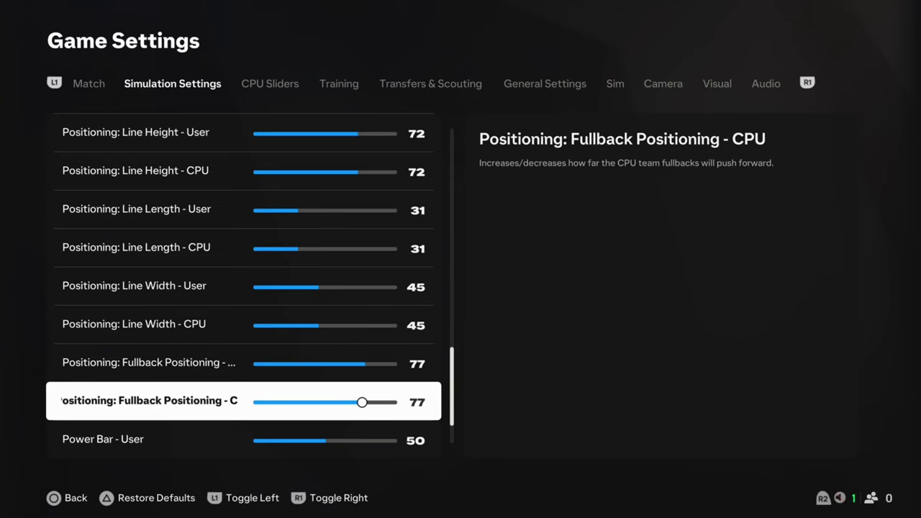
{"action": "key", "text": "Up"}
{"action": "key", "text": "Up"}
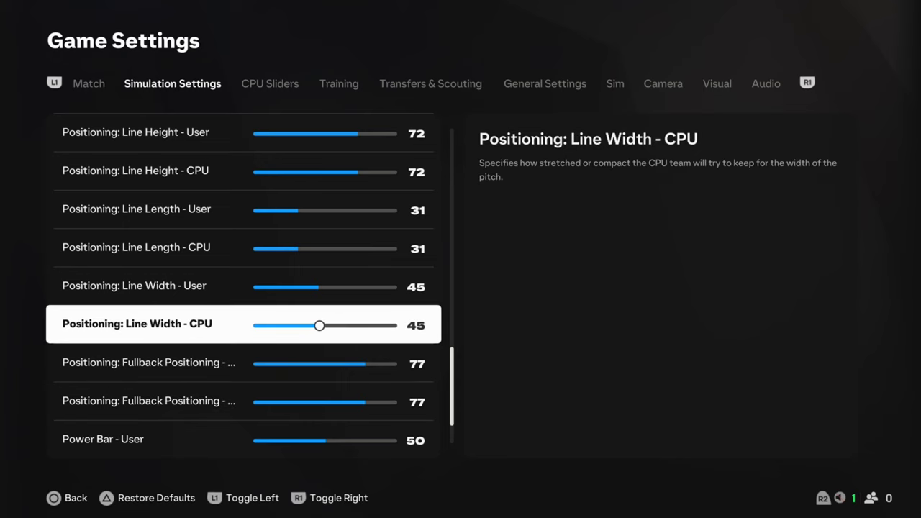
{"action": "key", "text": "Down"}
{"action": "key", "text": "Down"}
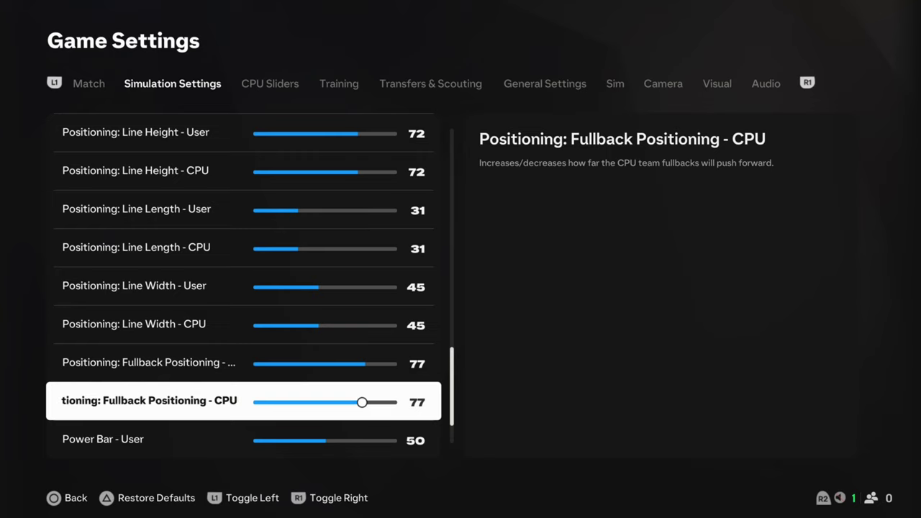
{"action": "key", "text": "Up"}
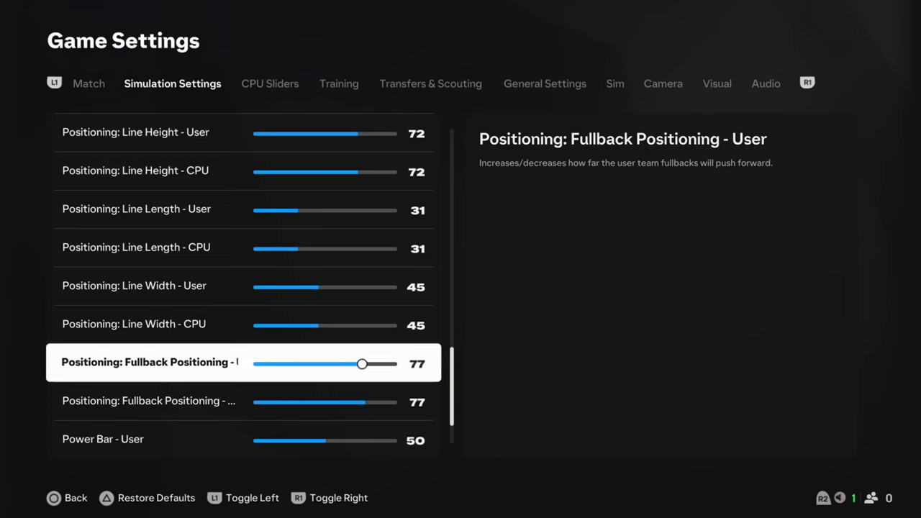
{"action": "key", "text": "Down"}
{"action": "key", "text": "Up"}
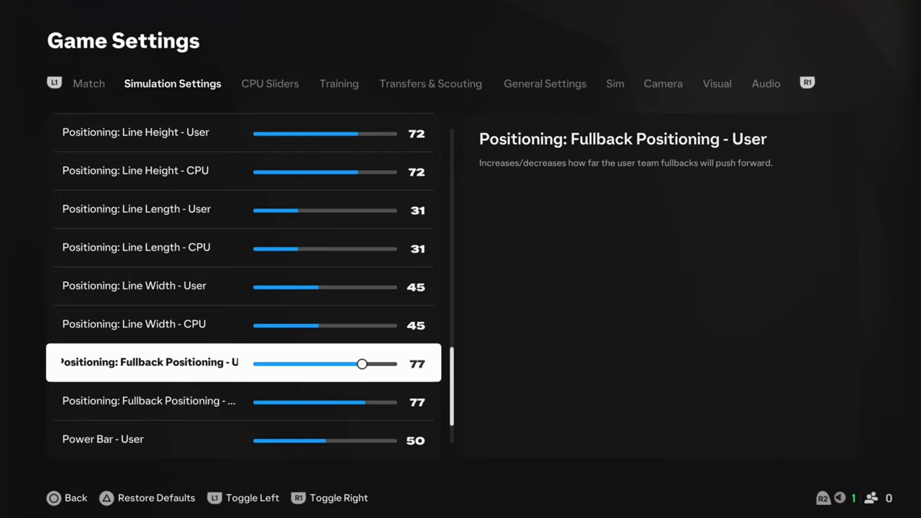
Step: Set First Touch Control Error - CPU and First Touch Control Error - User to 63 each
{"action": "key", "text": "Down"}
{"action": "key", "text": "Down"}
{"action": "key", "text": "Down"}
{"action": "key", "text": "Down"}
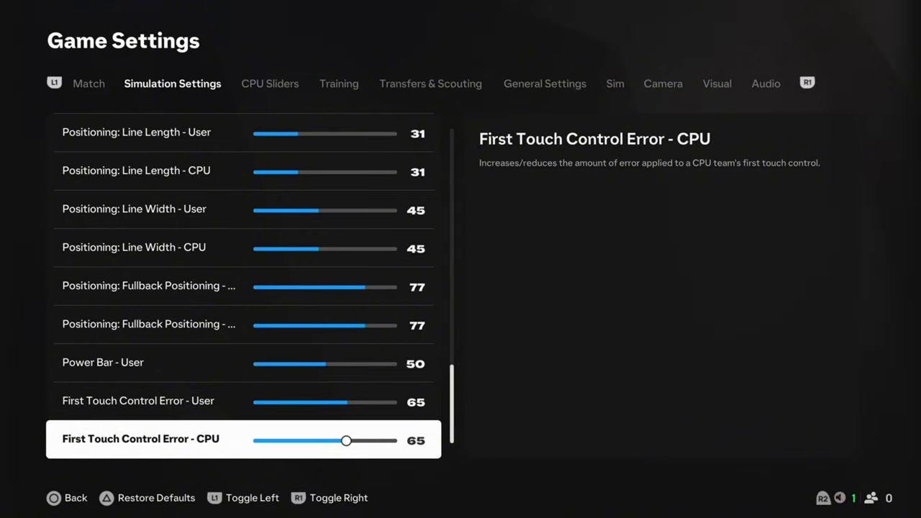
{"action": "key", "text": "Left"}
{"action": "key", "text": "Left"}
{"action": "key", "text": "Up"}
{"action": "key", "text": "Left"}
{"action": "key", "text": "Left"}
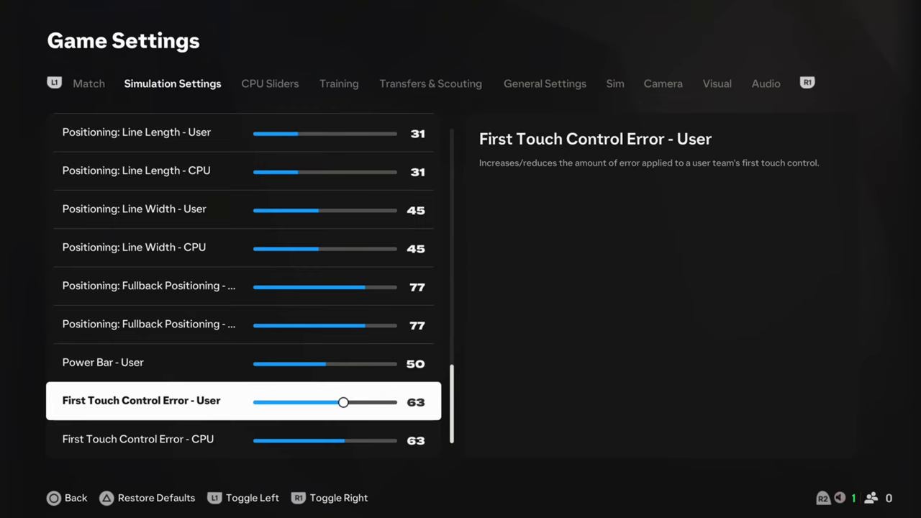
Step: Try slightly lower and higher values for First Touch Control Error - User, ending at 63
{"action": "key", "text": "Left"}
{"action": "key", "text": "Left"}
{"action": "key", "text": "Left"}
{"action": "key", "text": "Right"}
{"action": "key", "text": "Right"}
{"action": "key", "text": "Right"}
{"action": "key", "text": "Right"}
{"action": "key", "text": "Right"}
{"action": "key", "text": "Right"}
{"action": "key", "text": "Right"}
{"action": "key", "text": "Left"}
{"action": "key", "text": "Left"}
{"action": "key", "text": "Left"}
{"action": "key", "text": "Left"}
{"action": "key", "text": "Left"}
{"action": "key", "text": "Right"}
{"action": "key", "text": "Left"}
{"action": "key", "text": "Right"}
{"action": "key", "text": "Left"}
{"action": "key", "text": "Left"}
{"action": "key", "text": "Left"}
{"action": "key", "text": "Right"}
{"action": "key", "text": "Right"}
{"action": "key", "text": "Right"}
Step: Open the CPU Sliders settings and examine AI Behaviour and Tackle Aggression - CPU
{"action": "key", "text": "e"}
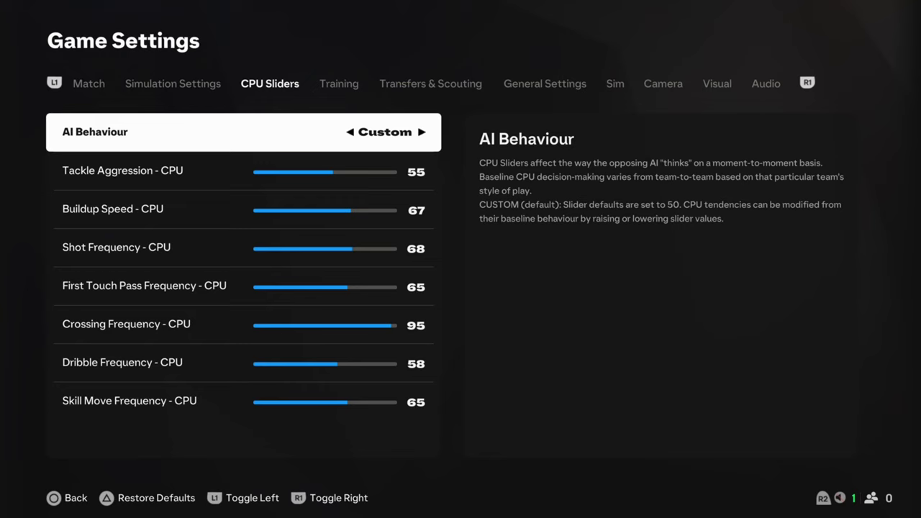
{"action": "key", "text": "Down"}
{"action": "key", "text": "Up"}
{"action": "key", "text": "Down"}
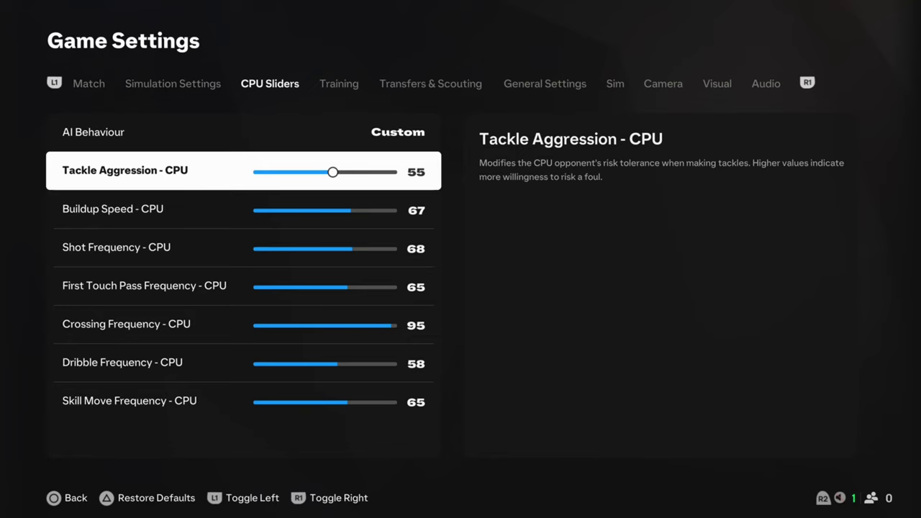
Step: Try slightly higher values for Tackle Aggression - CPU and return it to 55
{"action": "key", "text": "Right"}
{"action": "key", "text": "Right"}
{"action": "key", "text": "Right"}
{"action": "key", "text": "Left"}
{"action": "key", "text": "Left"}
{"action": "key", "text": "Left"}
Step: Try values slightly above and below 67 for Buildup Speed - CPU, ending at 67
{"action": "key", "text": "Down"}
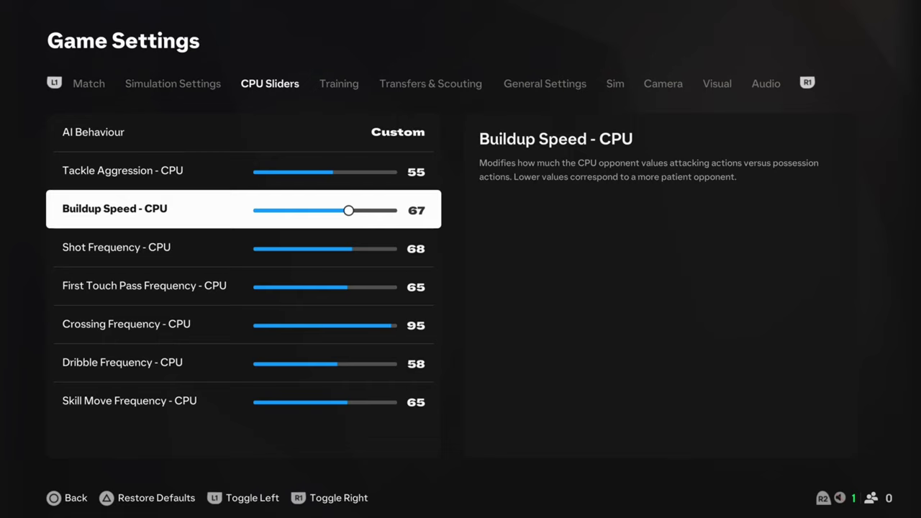
{"action": "key", "text": "Right"}
{"action": "key", "text": "Right"}
{"action": "key", "text": "Left"}
{"action": "key", "text": "Left"}
{"action": "key", "text": "Left"}
{"action": "key", "text": "Right"}
Step: Try values slightly above and below 68 for Shot Frequency - CPU, ending at 68
{"action": "key", "text": "Down"}
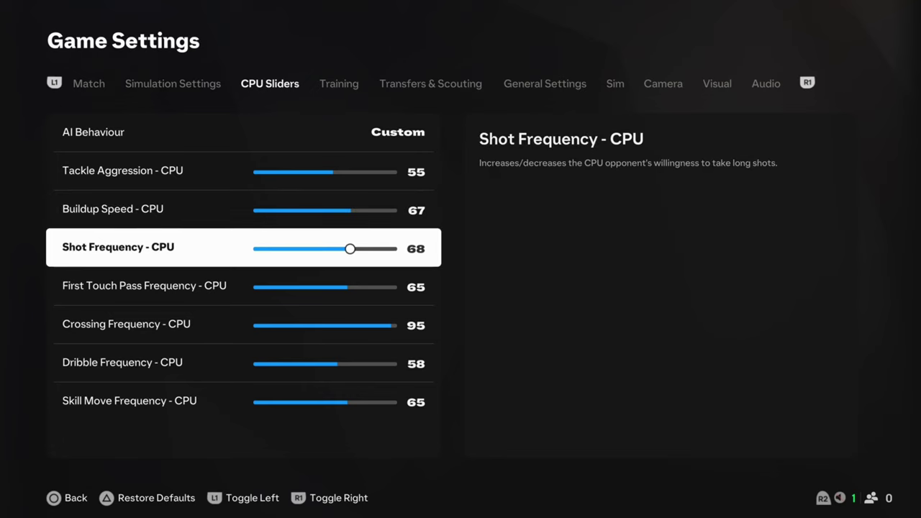
{"action": "key", "text": "Right"}
{"action": "key", "text": "Right"}
{"action": "key", "text": "Left"}
{"action": "key", "text": "Left"}
{"action": "key", "text": "Left"}
{"action": "key", "text": "Right"}
Step: Recheck Buildup Speed - CPU and try values around 65 for First Touch Pass Frequency - CPU, ending at 65
{"action": "key", "text": "Down"}
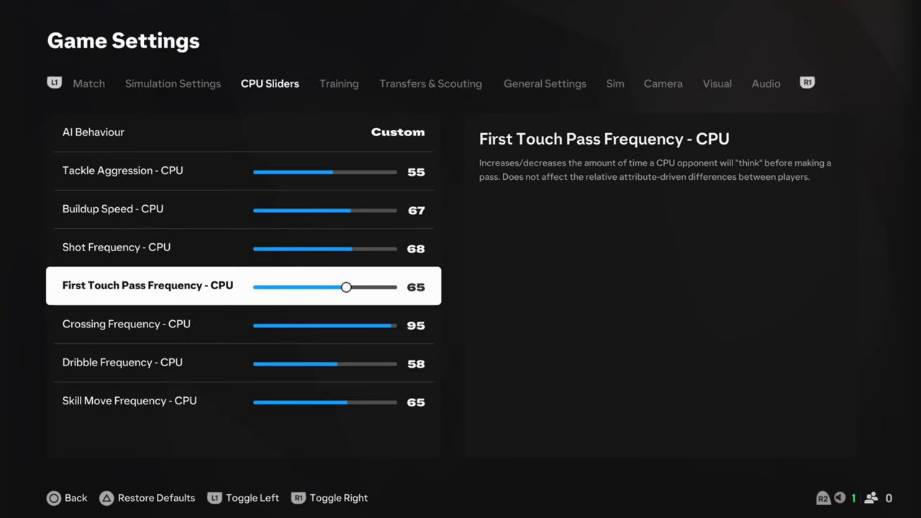
{"action": "key", "text": "Up"}
{"action": "key", "text": "Up"}
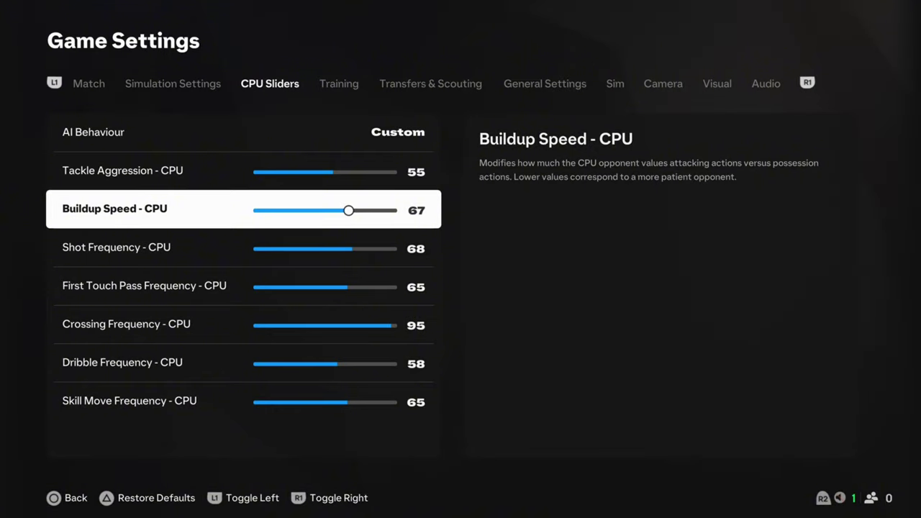
{"action": "key", "text": "Down"}
{"action": "key", "text": "Down"}
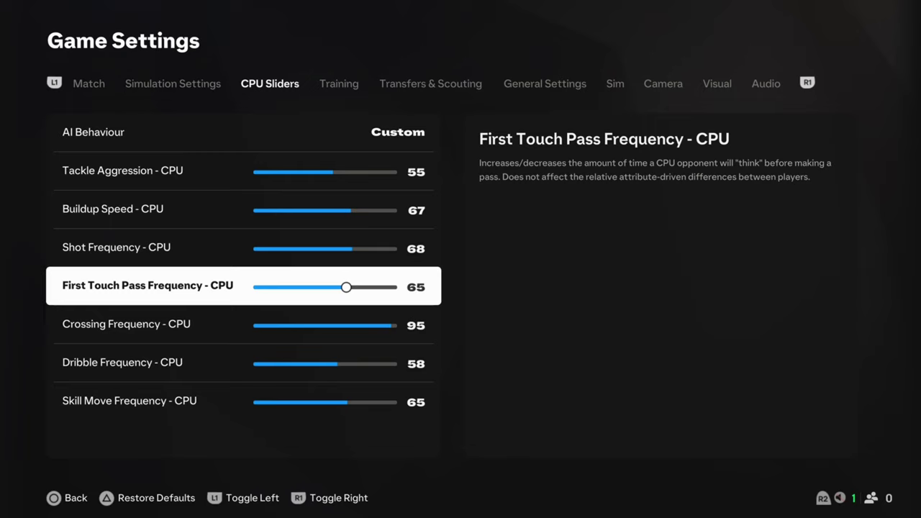
{"action": "key", "text": "Left"}
{"action": "key", "text": "Left"}
{"action": "key", "text": "Left"}
{"action": "key", "text": "Right"}
{"action": "key", "text": "Right"}
{"action": "key", "text": "Right"}
{"action": "key", "text": "Right"}
{"action": "key", "text": "Right"}
{"action": "key", "text": "Right"}
{"action": "key", "text": "Left"}
{"action": "key", "text": "Left"}
{"action": "key", "text": "Left"}
Step: Try higher values for Crossing Frequency - CPU and return it to 95
{"action": "key", "text": "Down"}
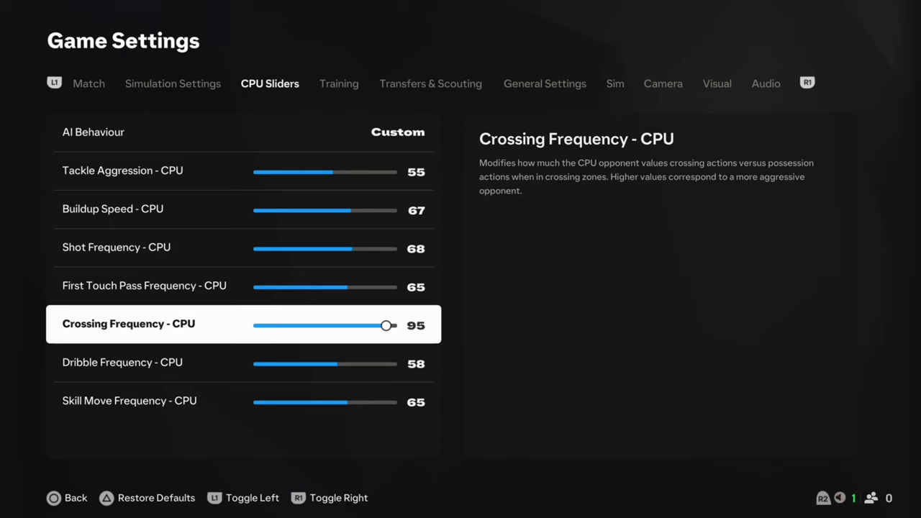
{"action": "key", "text": "Right"}
{"action": "key", "text": "Right"}
{"action": "key", "text": "Right"}
{"action": "key", "text": "Right"}
{"action": "key", "text": "Left"}
{"action": "key", "text": "Left"}
{"action": "key", "text": "Left"}
{"action": "key", "text": "Left"}
{"action": "key", "text": "Right"}
{"action": "key", "text": "Right"}
{"action": "key", "text": "Right"}
{"action": "key", "text": "Right"}
{"action": "key", "text": "Left"}
{"action": "key", "text": "Left"}
{"action": "key", "text": "Left"}
{"action": "key", "text": "Left"}
Step: Review the Dribble Frequency - CPU and Skill Move Frequency - CPU sliders
{"action": "key", "text": "Down"}
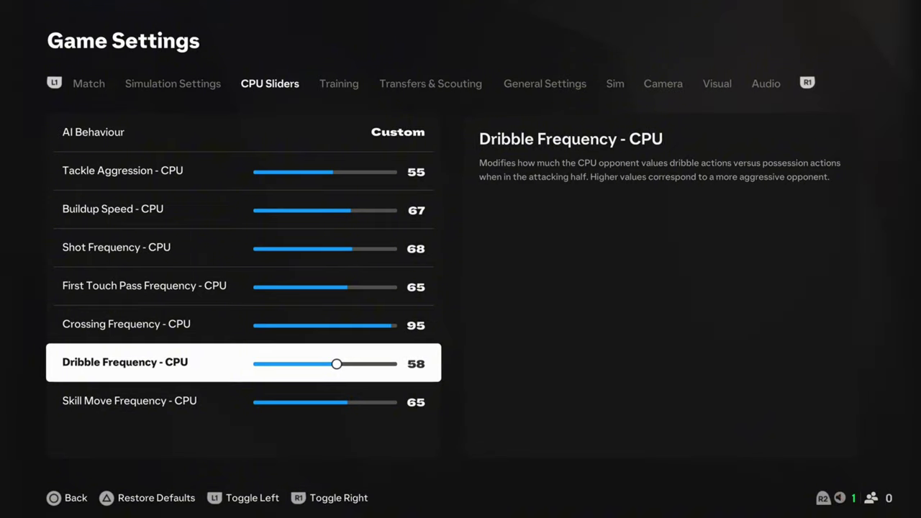
{"action": "key", "text": "Down"}
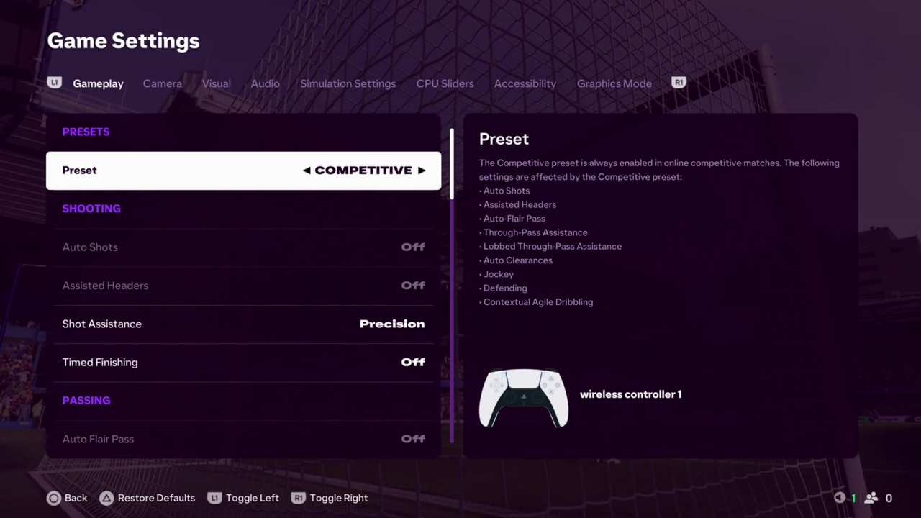
Step: Examine the Gameplay shooting and passing settings from Shot Assistance through Cross Assistance
{"action": "key", "text": "Down"}
{"action": "key", "text": "Down"}
{"action": "key", "text": "Down"}
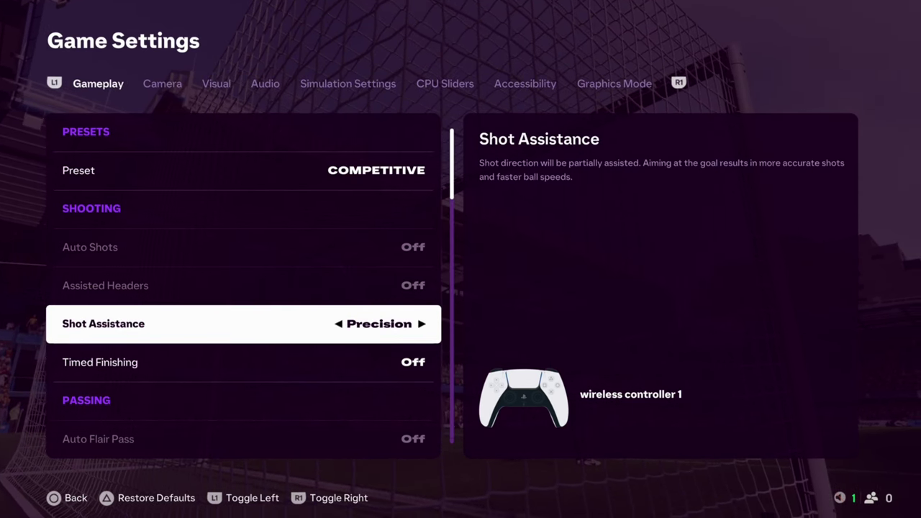
{"action": "key", "text": "Down"}
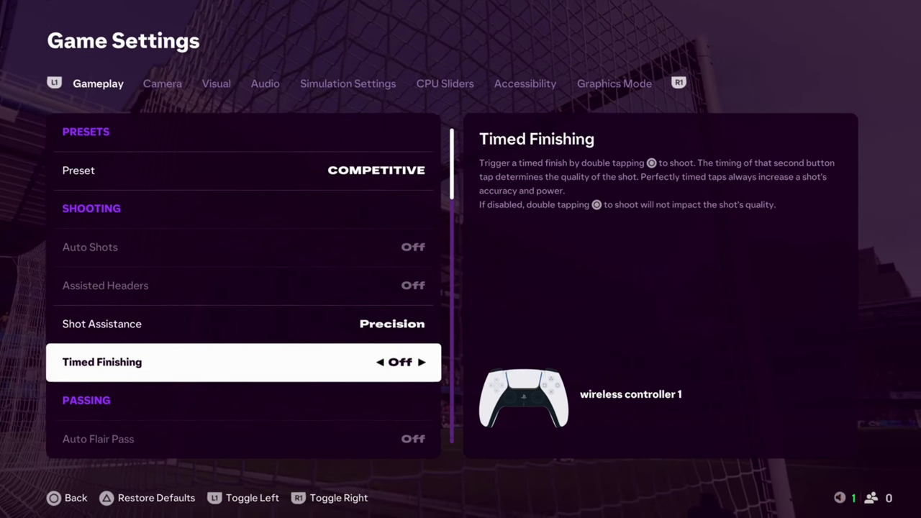
{"action": "key", "text": "Down"}
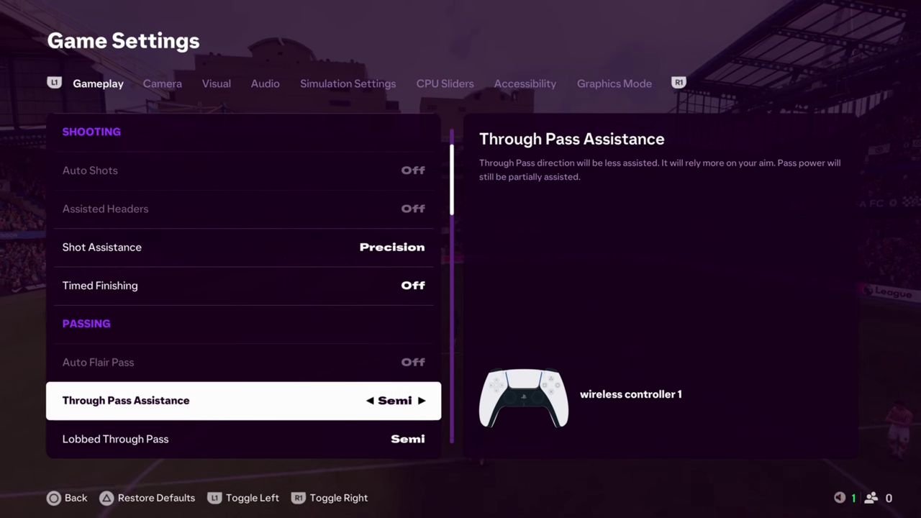
{"action": "key", "text": "Down"}
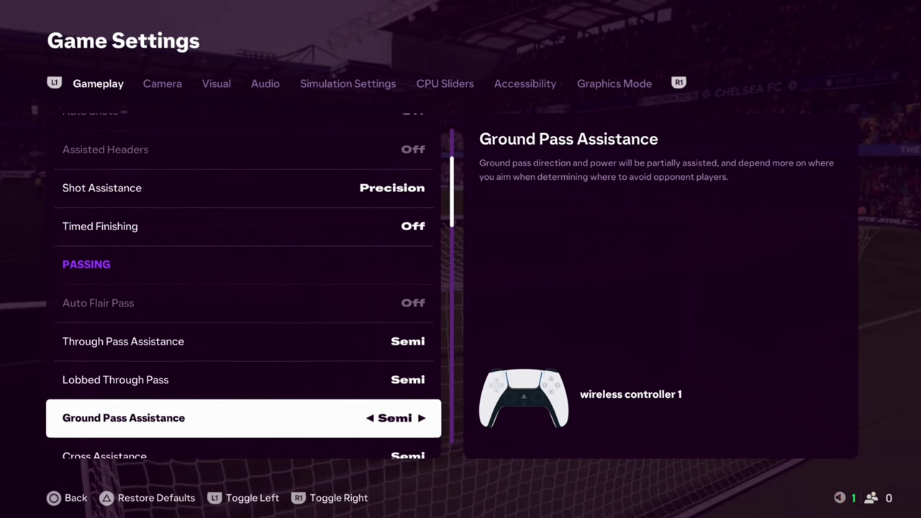
{"action": "key", "text": "Down"}
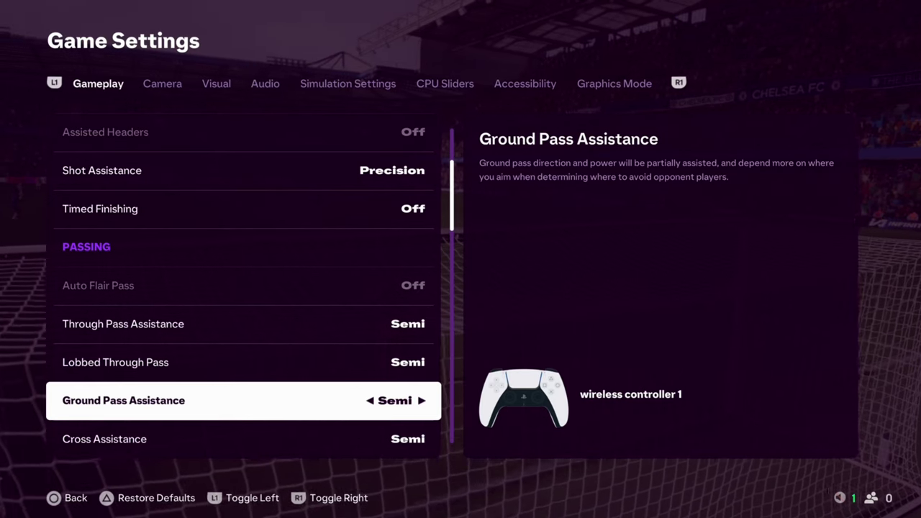
{"action": "key", "text": "Down"}
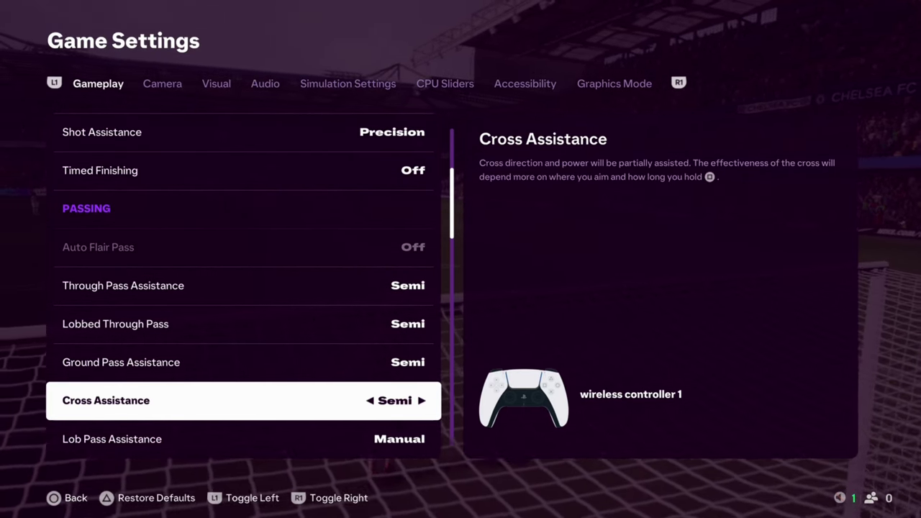
Step: Try the other Cross Assistance options, including Manual, and return it to Semi
{"action": "key", "text": "Left"}
{"action": "key", "text": "Left"}
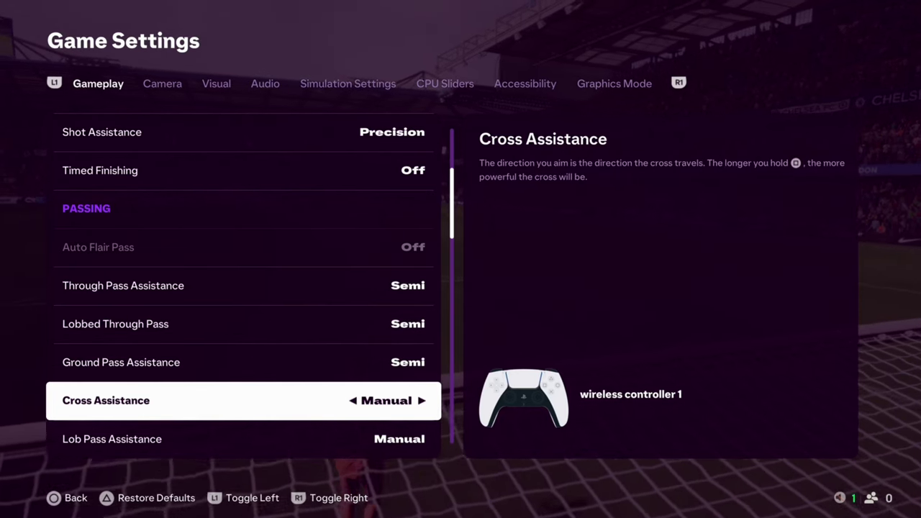
{"action": "key", "text": "Left"}
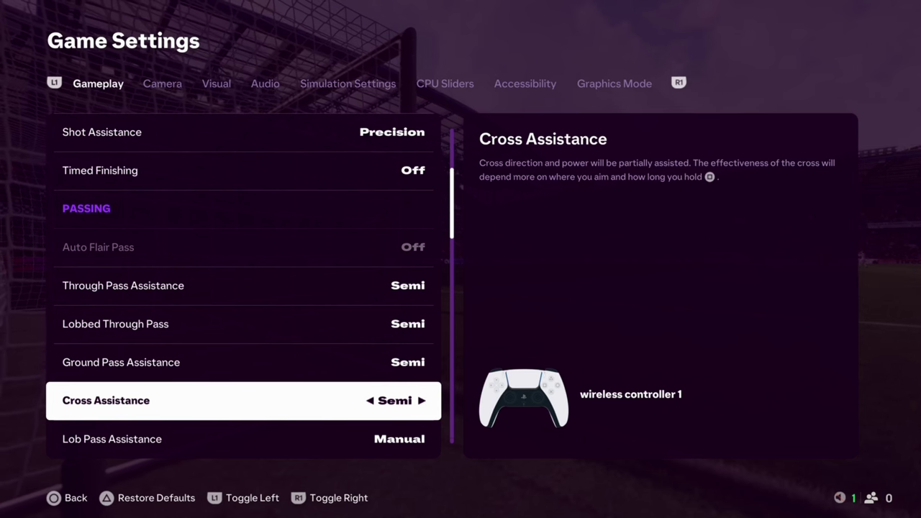
Step: Examine the remaining passing settings from Lob Pass Assistance onward and the Defending settings through Pass Block Assistance
{"action": "key", "text": "Down"}
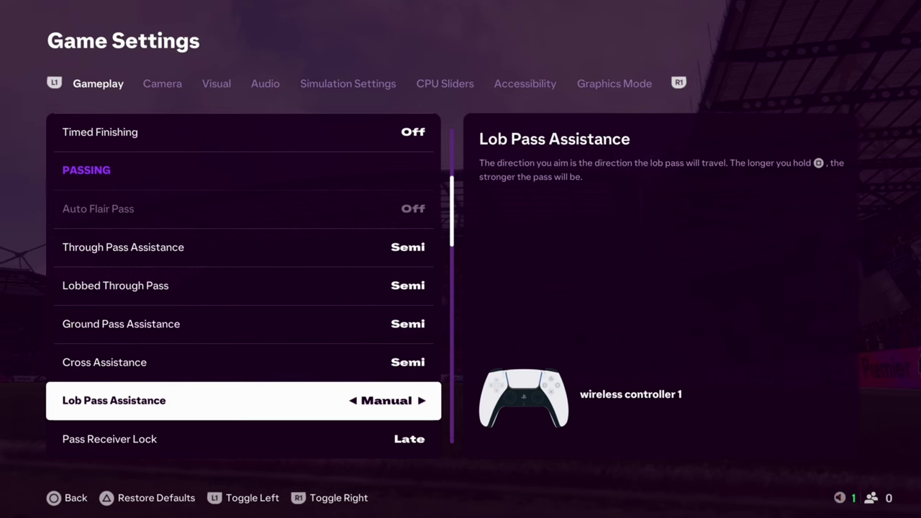
{"action": "key", "text": "Down"}
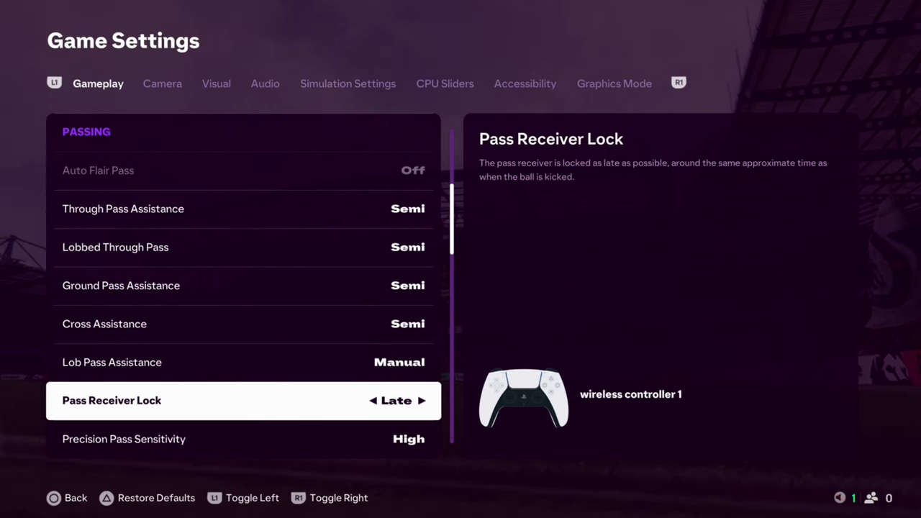
{"action": "key", "text": "Down"}
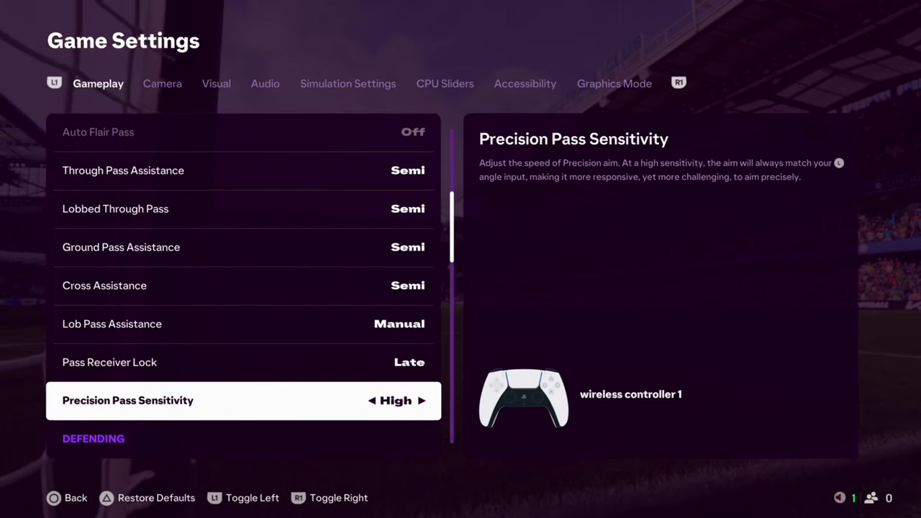
{"action": "key", "text": "Down"}
{"action": "key", "text": "Down"}
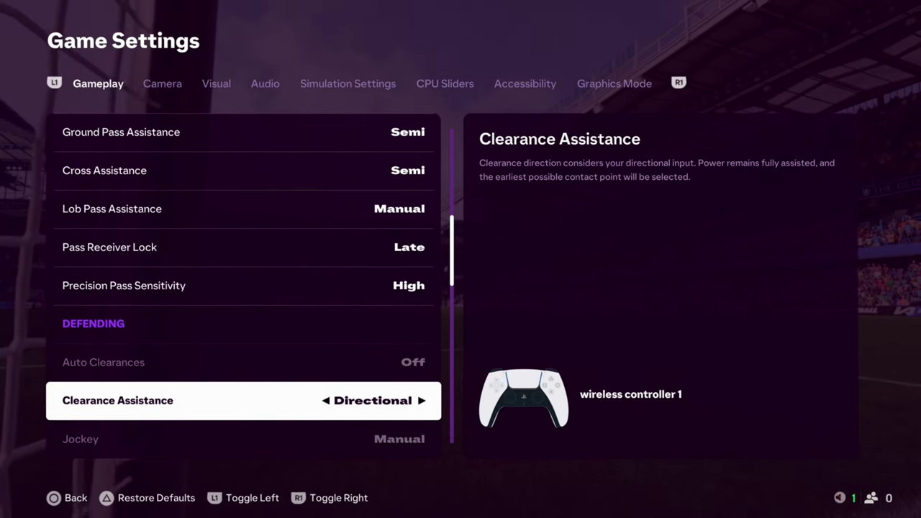
{"action": "key", "text": "Down"}
{"action": "key", "text": "Down"}
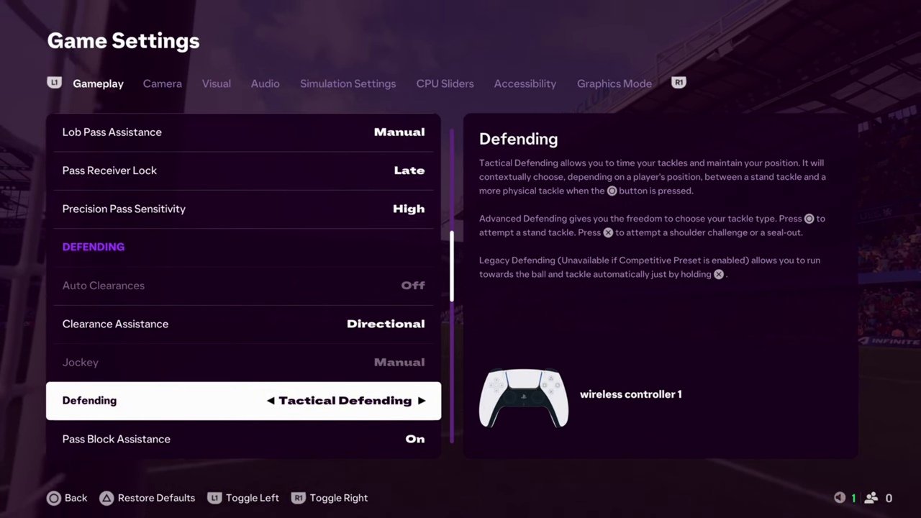
{"action": "key", "text": "Down"}
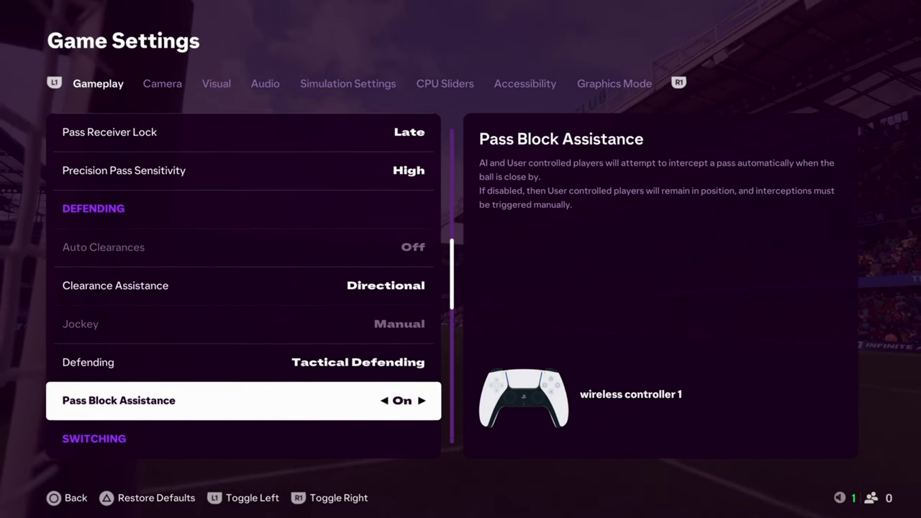
Step: Examine the player Switching settings from Auto Switching through Reaction Time Calibration
{"action": "key", "text": "Down"}
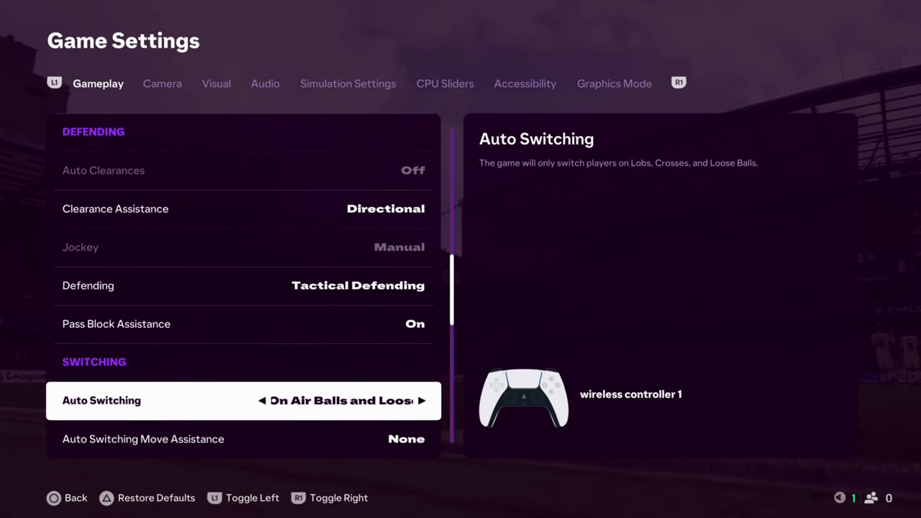
{"action": "key", "text": "Down"}
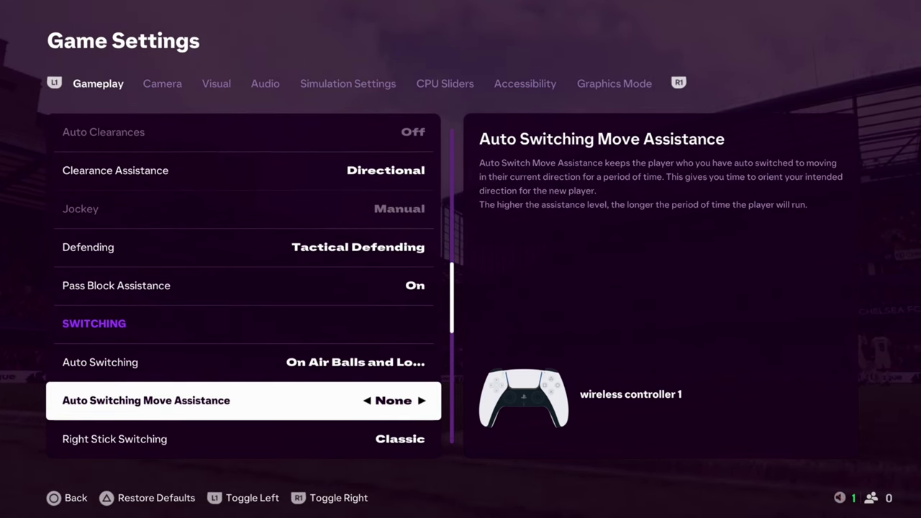
{"action": "key", "text": "Down"}
{"action": "key", "text": "Down"}
{"action": "key", "text": "Down"}
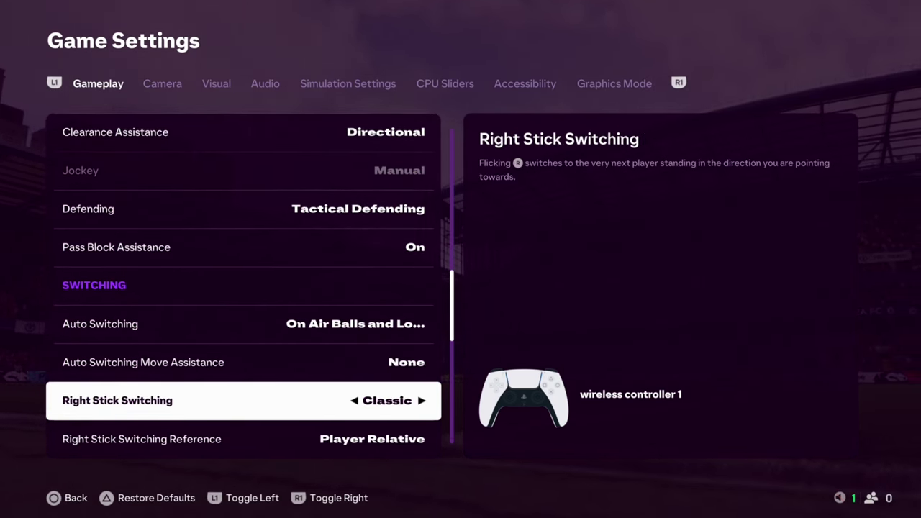
{"action": "key", "text": "Down"}
{"action": "key", "text": "Down"}
{"action": "key", "text": "Down"}
{"action": "key", "text": "Down"}
{"action": "key", "text": "Down"}
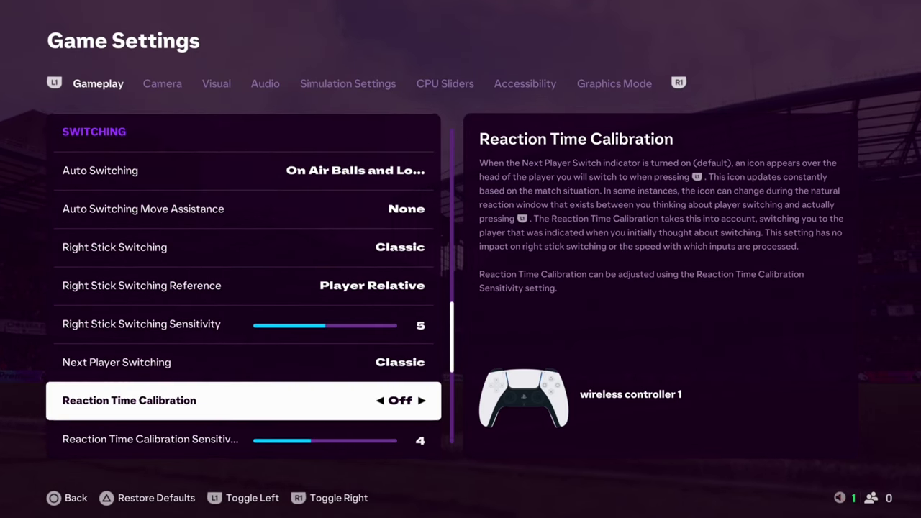
Step: Review the remaining Gameplay settings for dribbling, goalkeeper and controller preferences, down to User Vibration Feedback
{"action": "key", "text": "Down"}
{"action": "key", "text": "Down"}
{"action": "key", "text": "Down"}
{"action": "key", "text": "Down"}
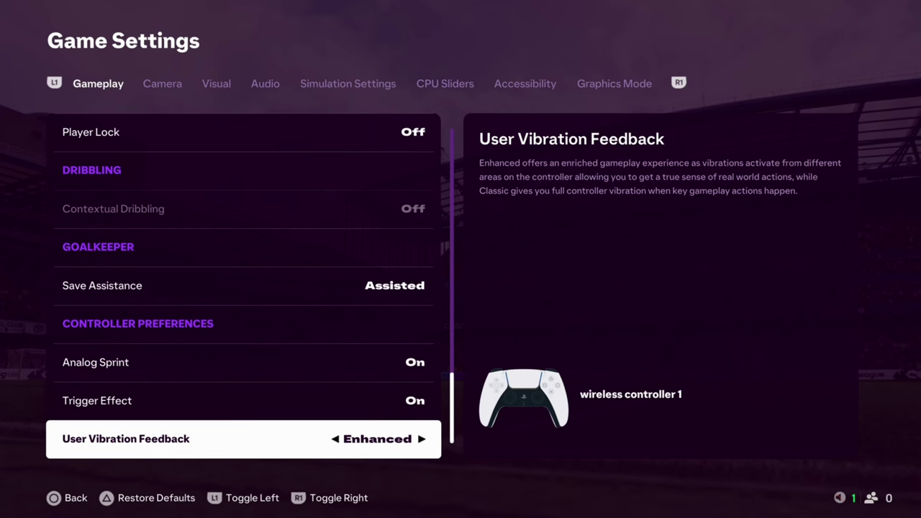
Step: Open the Camera settings and examine the camera type chosen for each match mode
{"action": "key", "text": "e"}
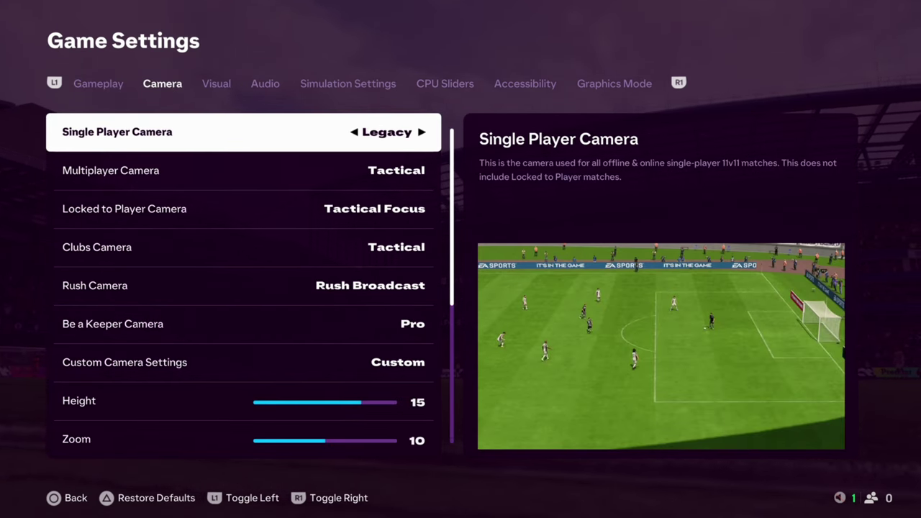
{"action": "key", "text": "Down"}
{"action": "key", "text": "Down"}
{"action": "key", "text": "Down"}
{"action": "key", "text": "Down"}
{"action": "key", "text": "Down"}
{"action": "key", "text": "Down"}
Step: Review the custom camera settings from Height through Pro Camera Swing and Power Shot Zoom
{"action": "key", "text": "Down"}
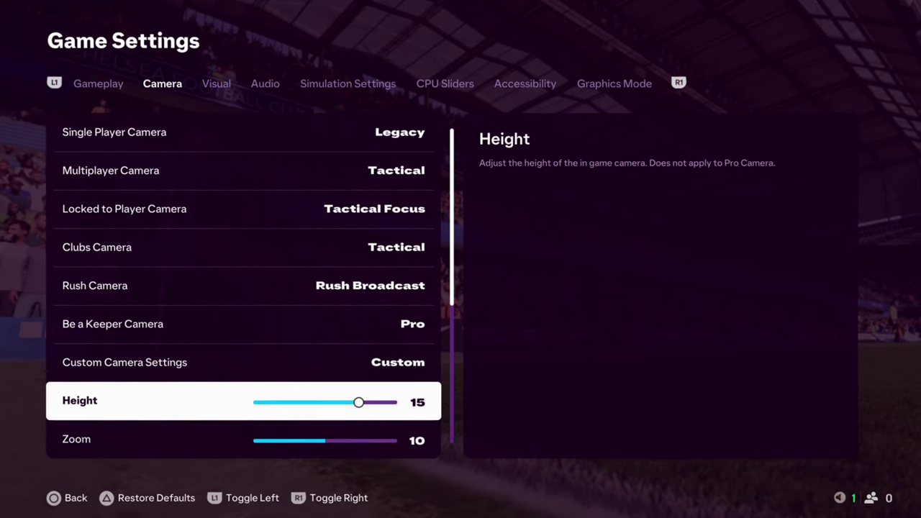
{"action": "key", "text": "Down"}
{"action": "key", "text": "Down"}
{"action": "key", "text": "Down"}
{"action": "key", "text": "Down"}
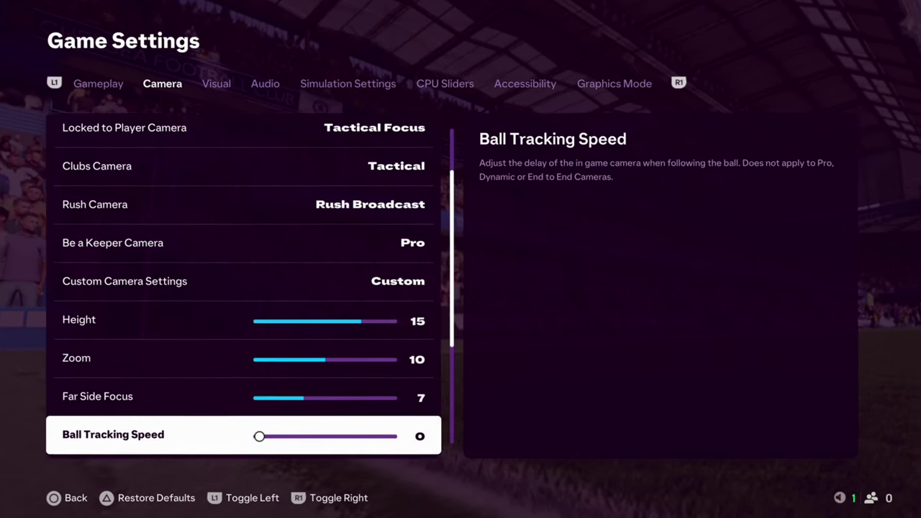
{"action": "key", "text": "Down"}
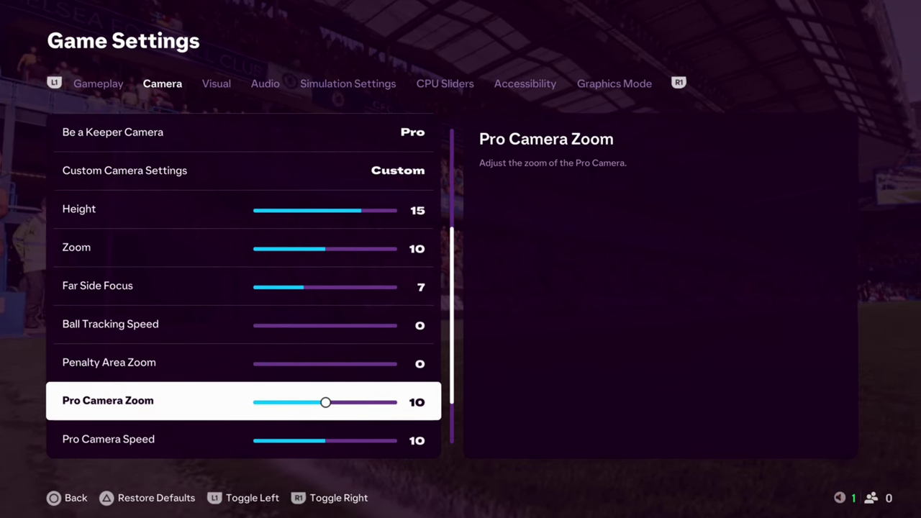
{"action": "key", "text": "Down"}
{"action": "key", "text": "Down"}
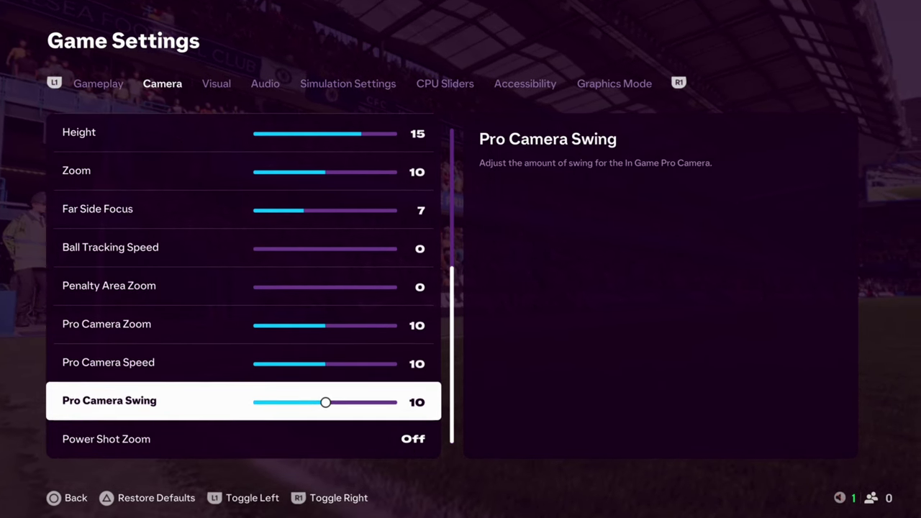
{"action": "key", "text": "Down"}
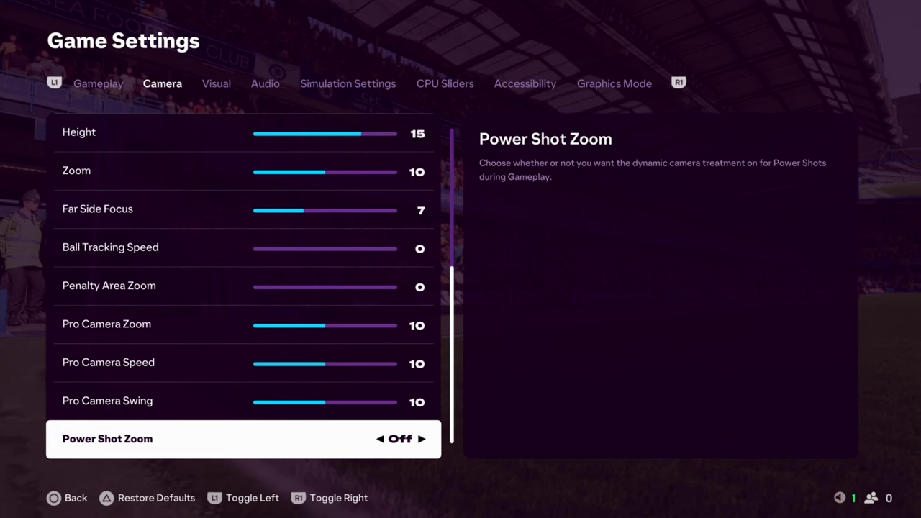